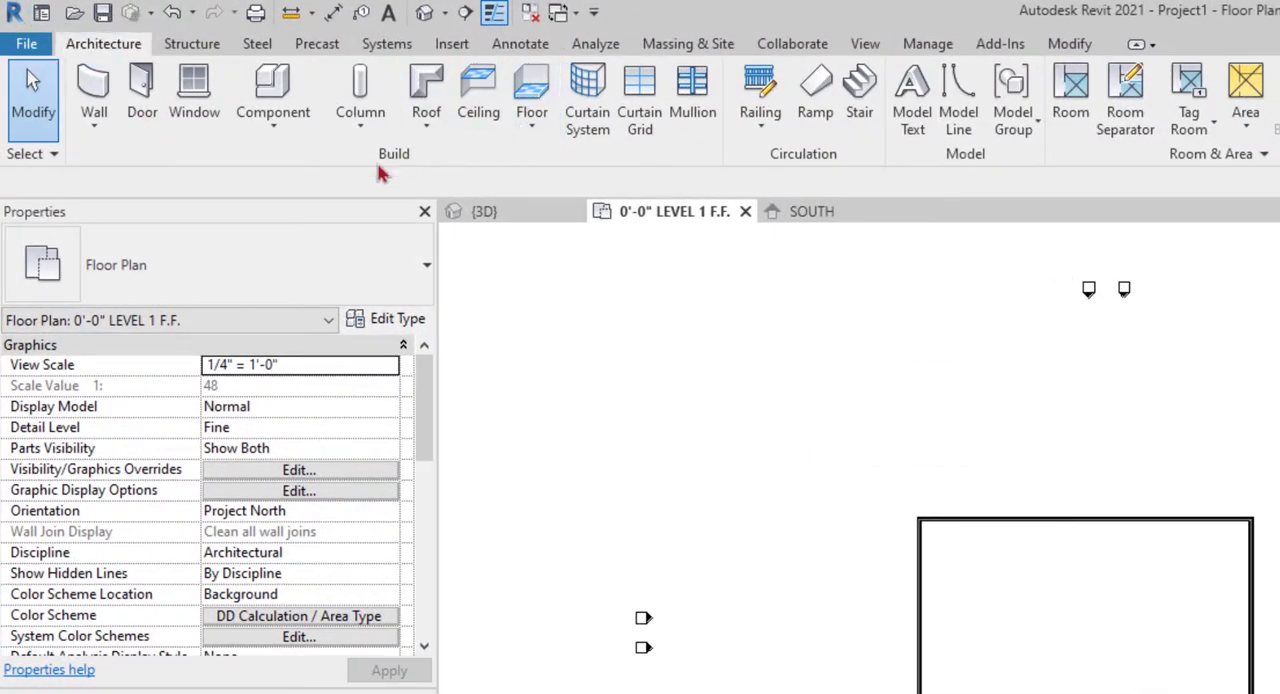
# Start a new floor on Level 1 using the 4" Int. Concrete Slab type
pyautogui.click(538, 138)
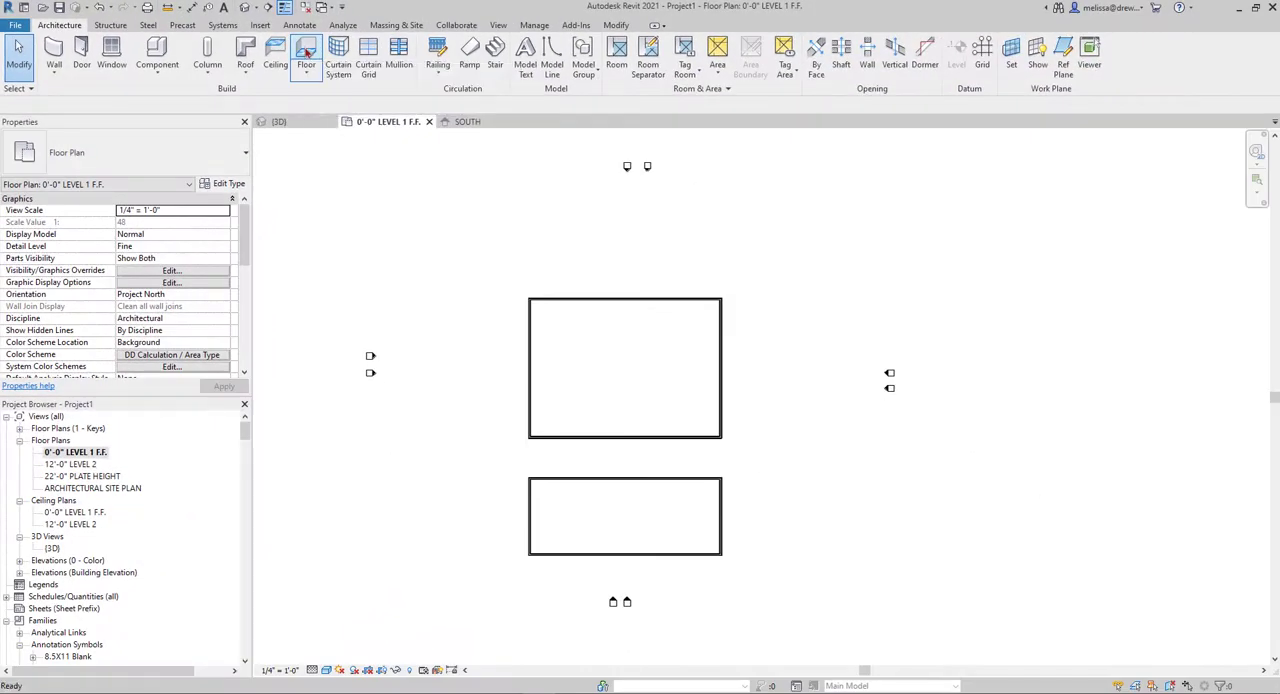
pyautogui.click(306, 50)
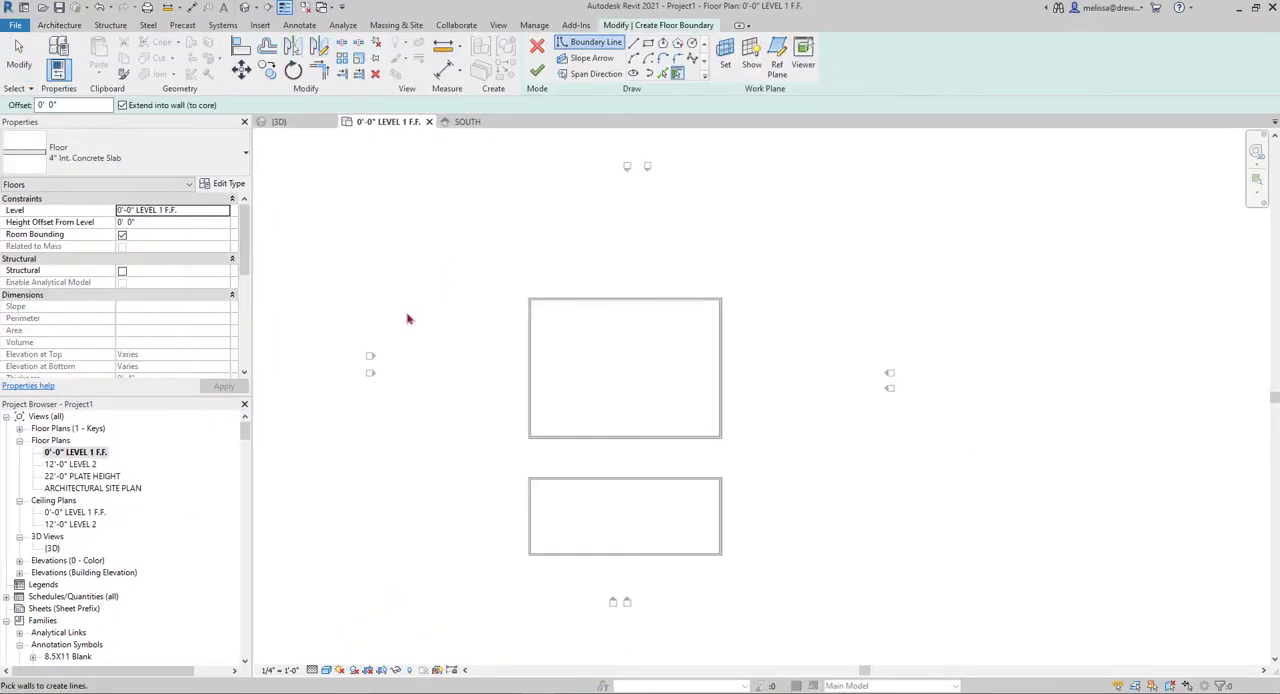
pyautogui.click(181, 163)
pyautogui.scroll(-2, 171, 306)
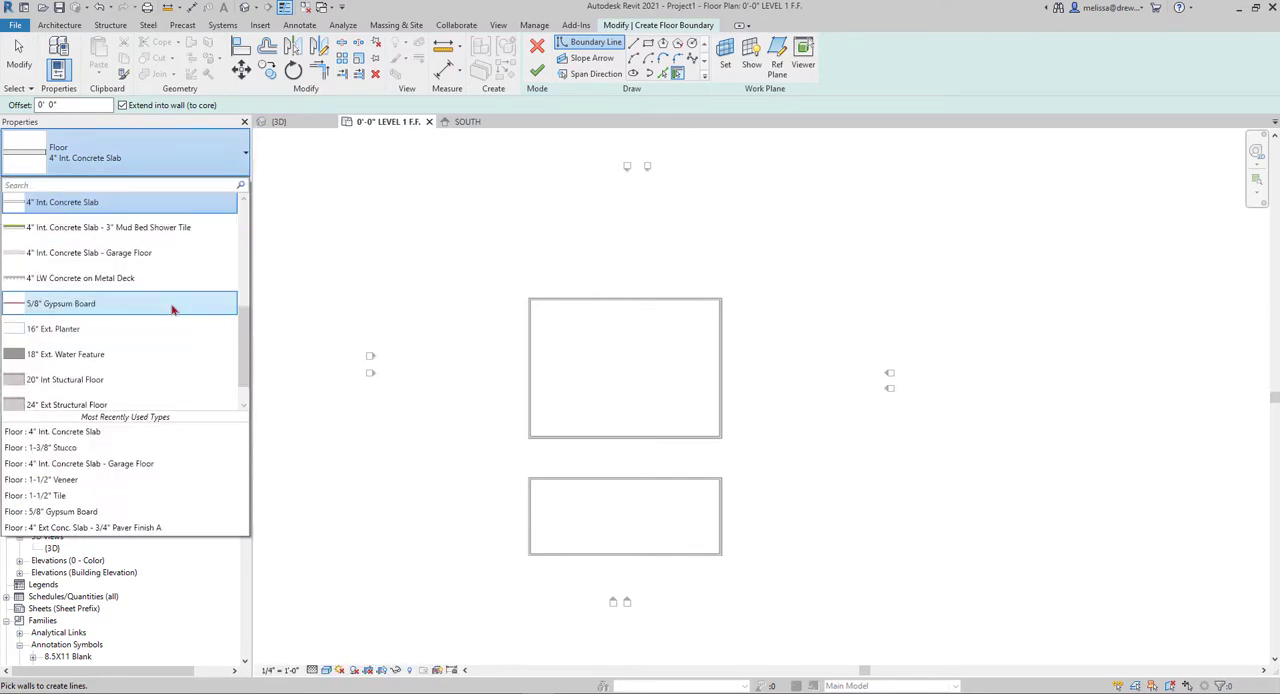
pyautogui.scroll(5, 171, 310)
pyautogui.scroll(-3, 171, 310)
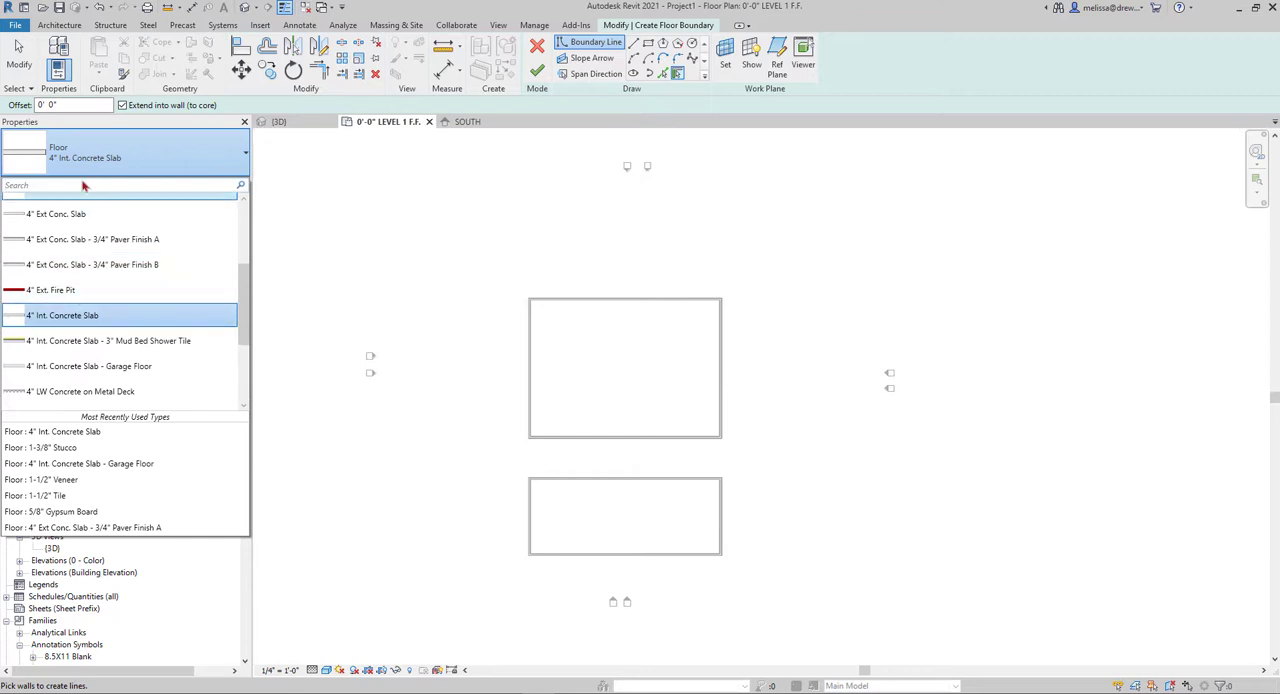
pyautogui.click(82, 315)
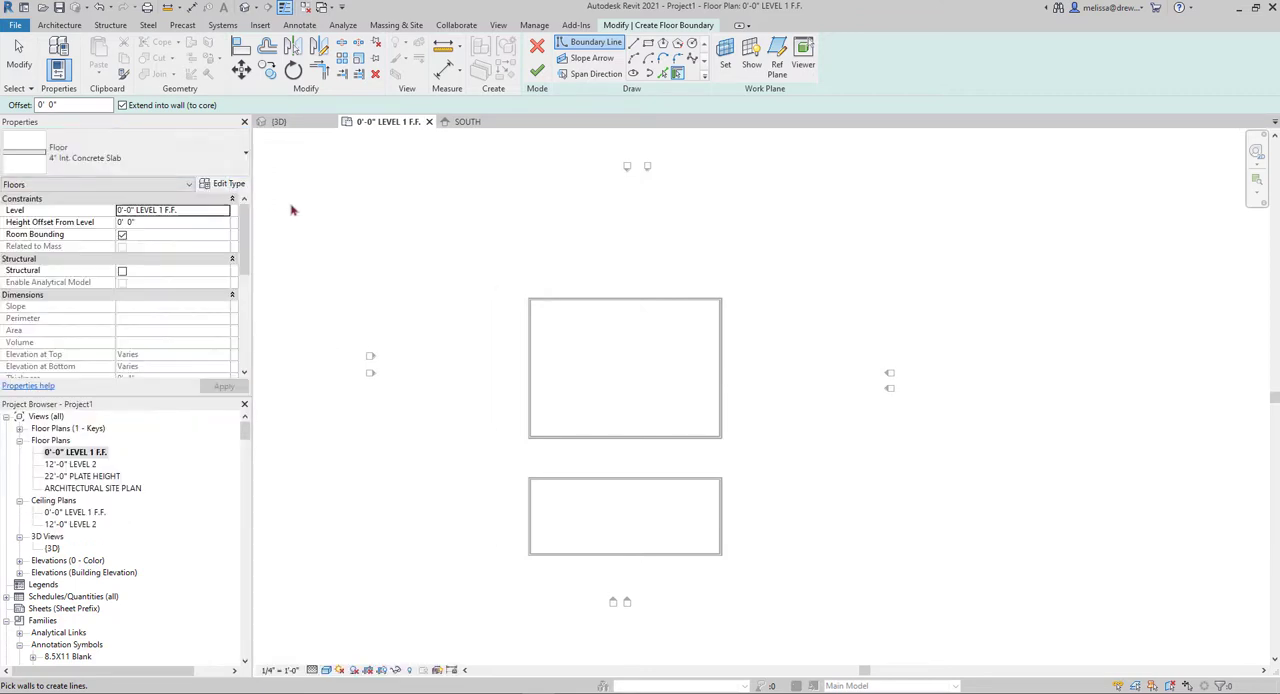
# Open the slab type's layer structure for editing and show the assembly preview
pyautogui.click(226, 183)
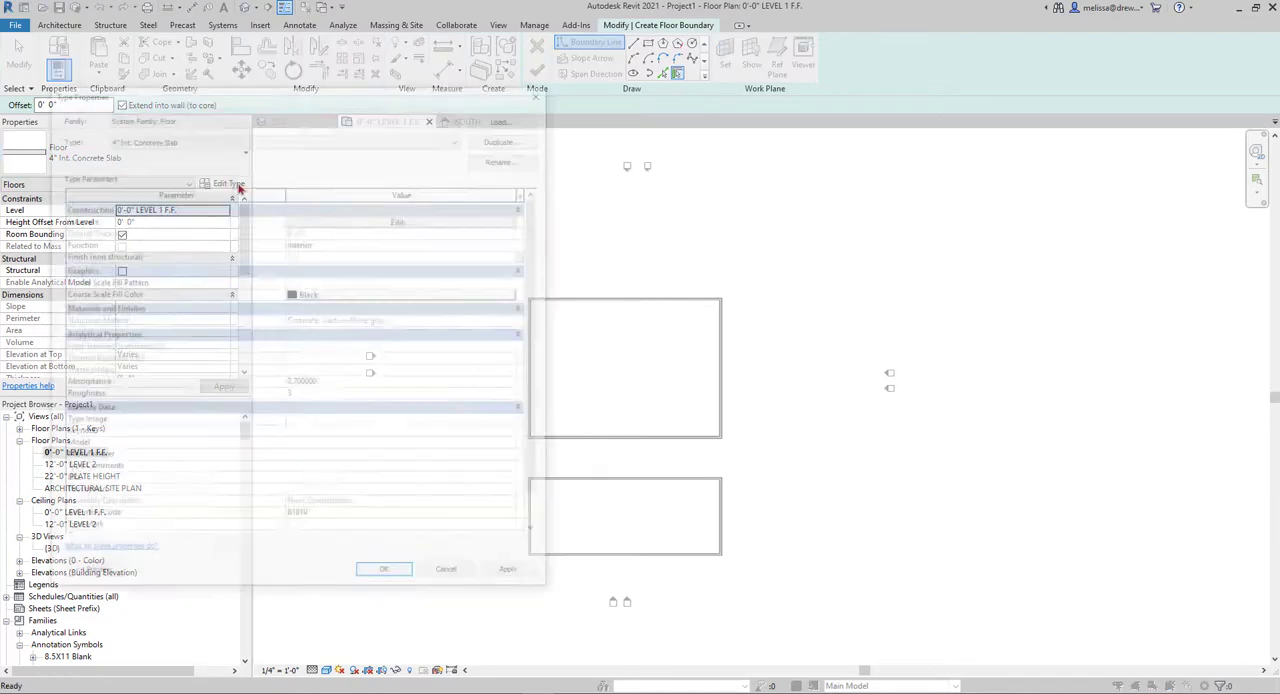
pyautogui.moveTo(278, 98); pyautogui.dragTo(541, 151)
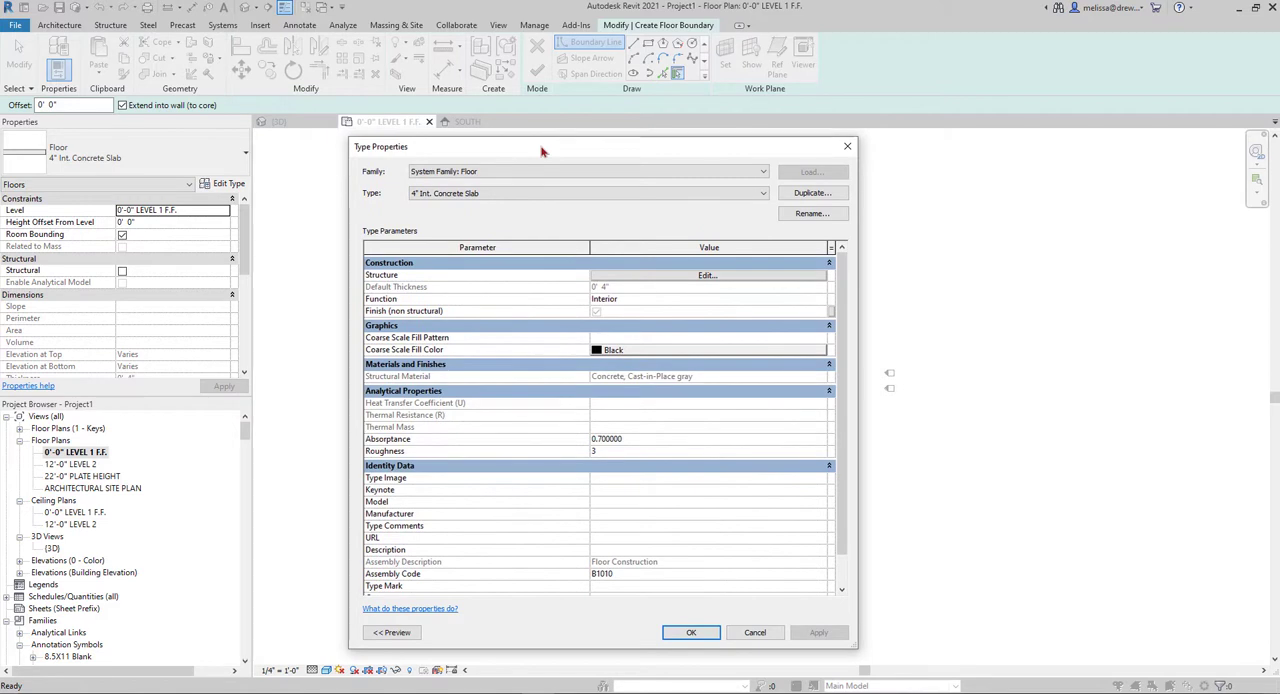
pyautogui.click(632, 278)
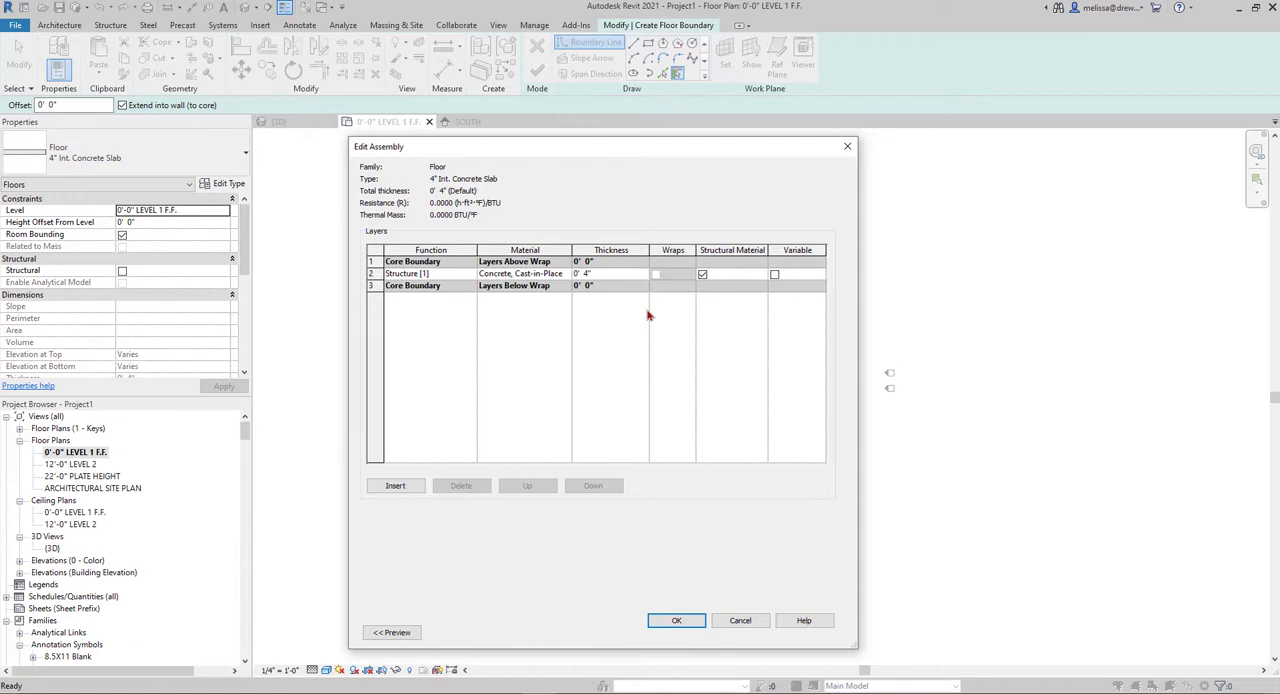
pyautogui.click(390, 633)
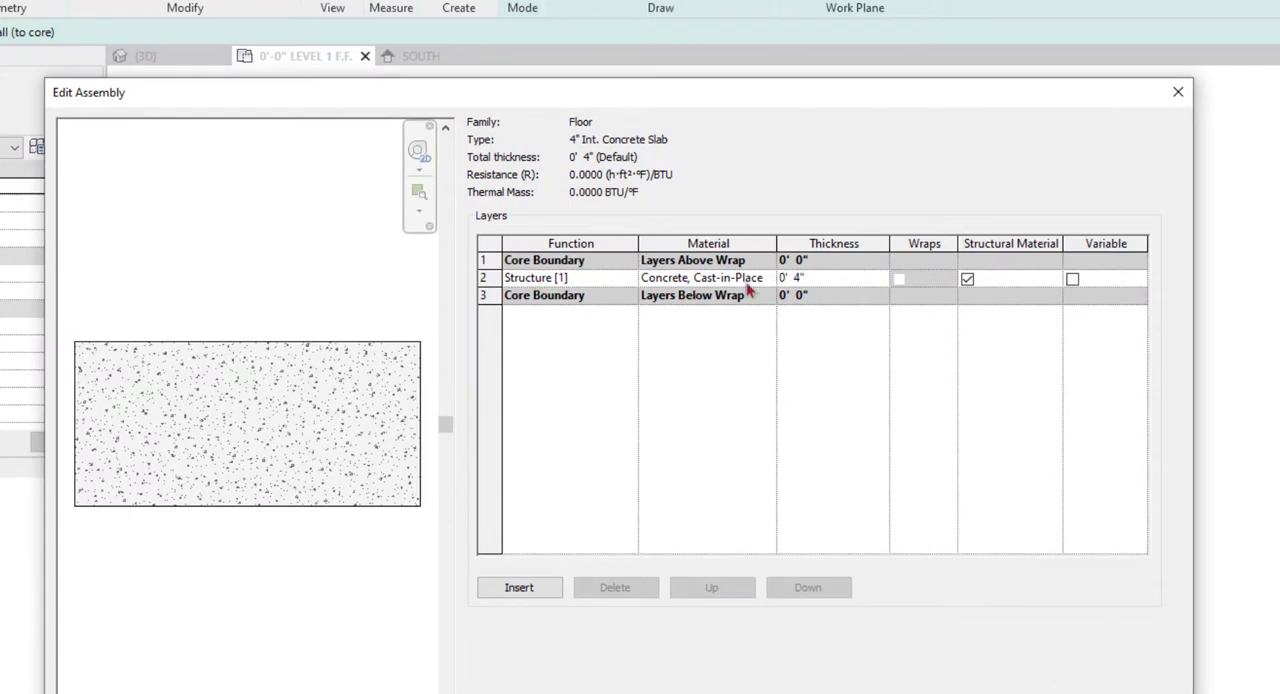
# Insert a layer above the slab's upper core boundary and set its function to Finish 1 [4]
pyautogui.click(532, 594)
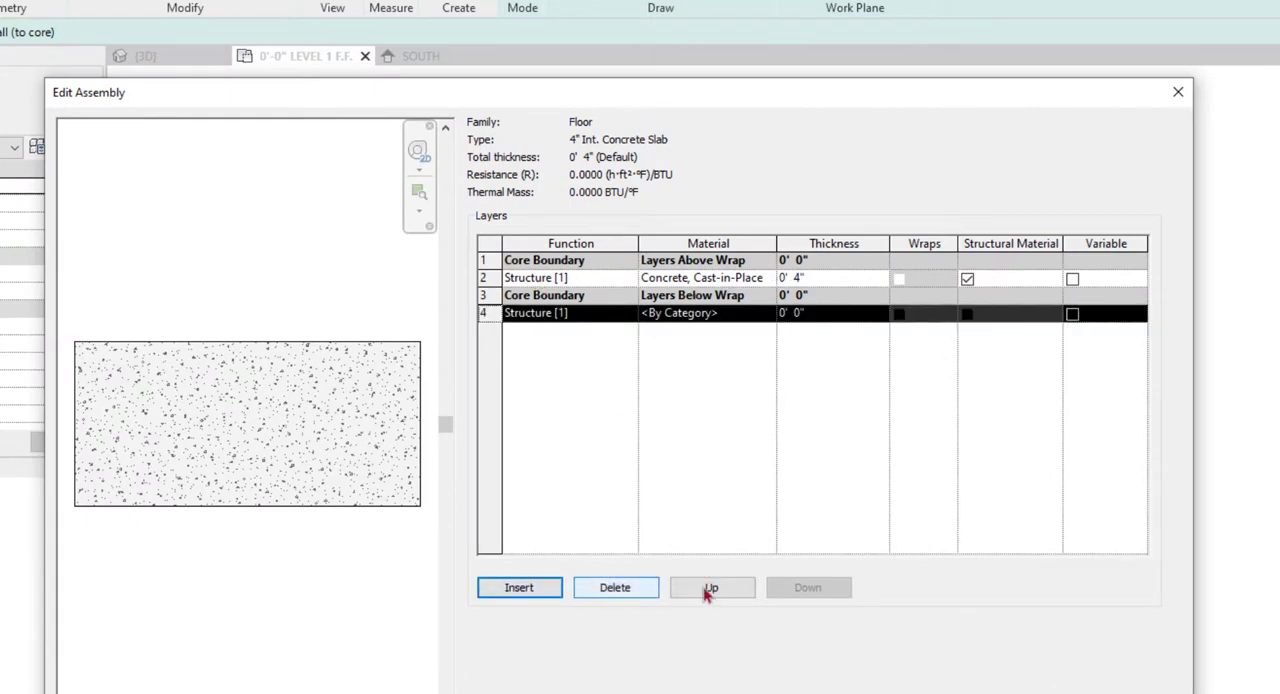
pyautogui.click(708, 590)
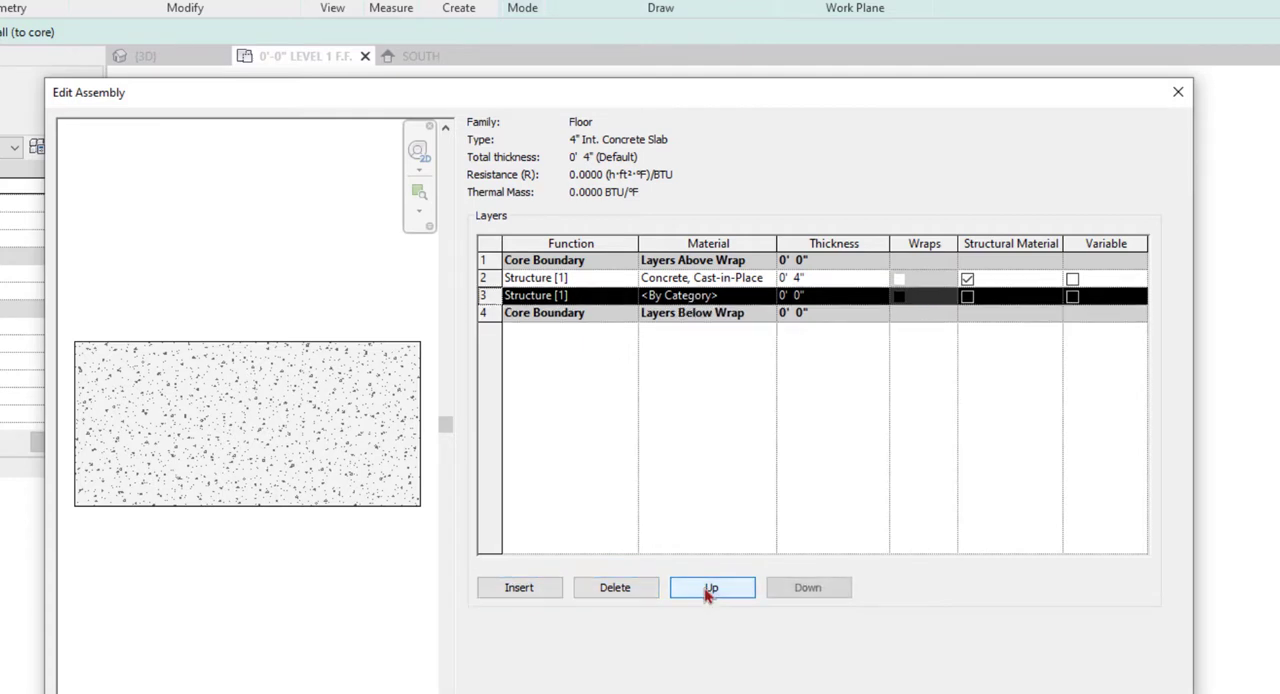
pyautogui.click(708, 590)
pyautogui.click(708, 590)
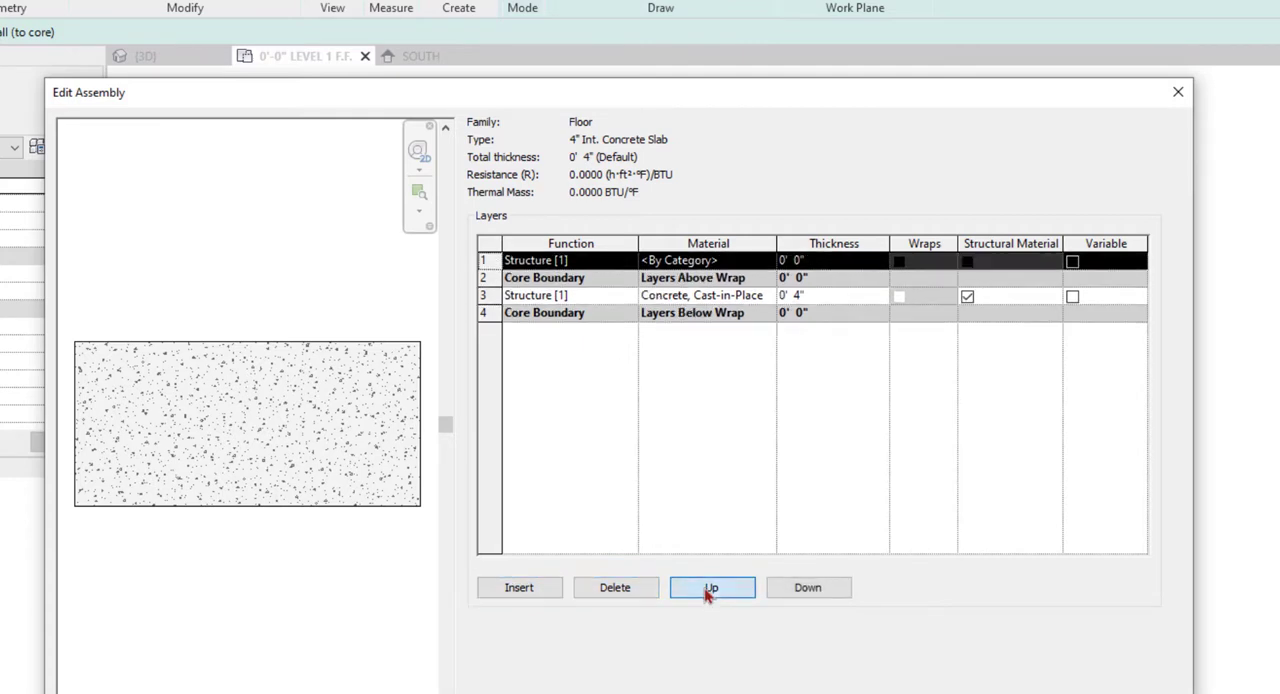
pyautogui.click(630, 262)
pyautogui.click(553, 323)
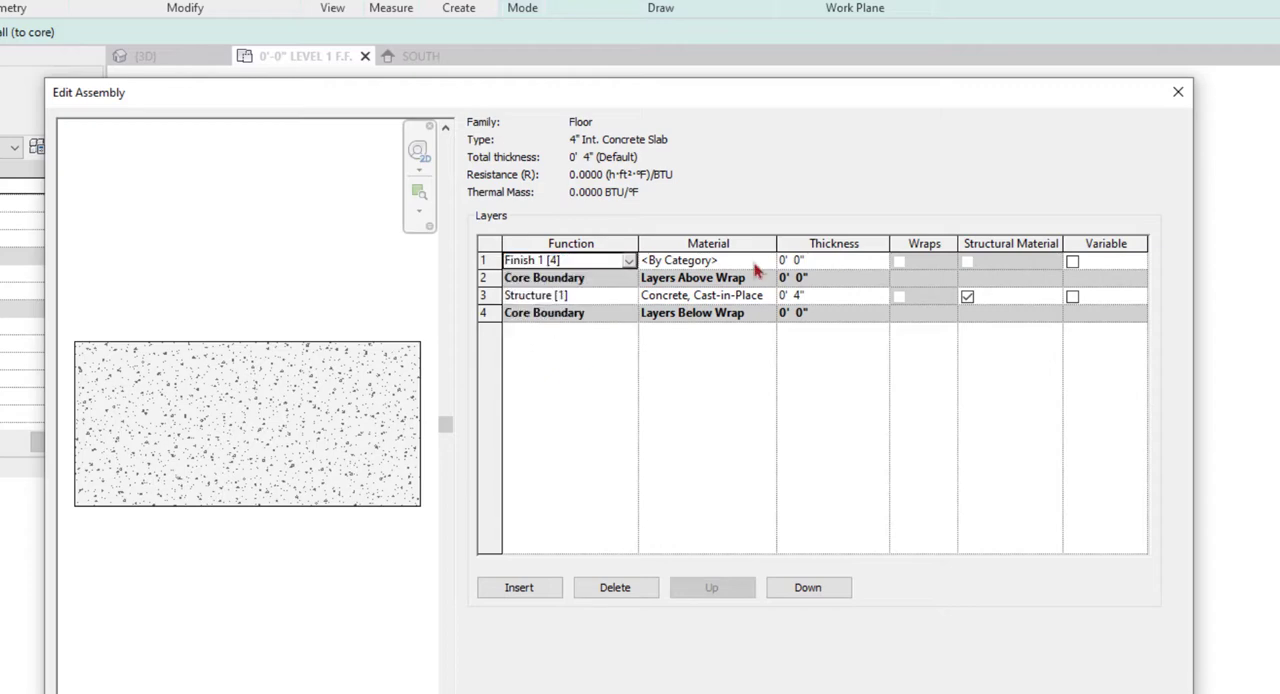
# Search the project materials for tile and assign Tile 24" x 48" to the finish layer
pyautogui.click(770, 262)
pyautogui.click(768, 260)
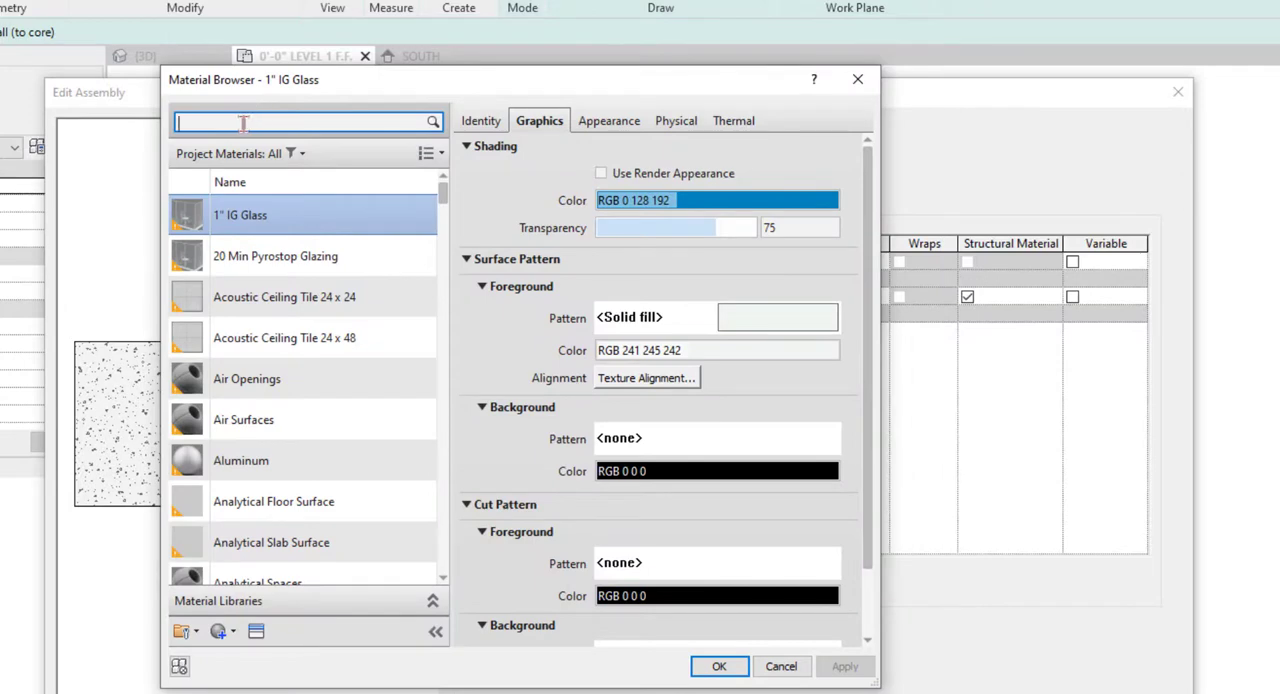
pyautogui.write('tile')
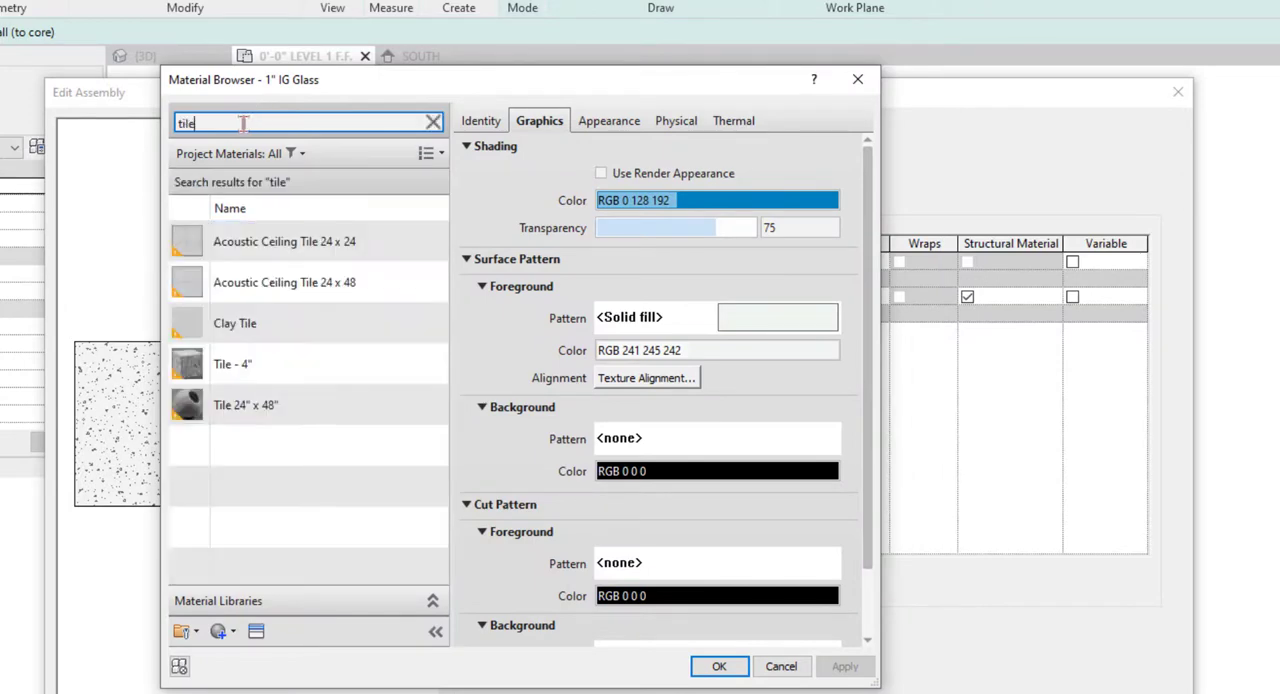
pyautogui.click(268, 422)
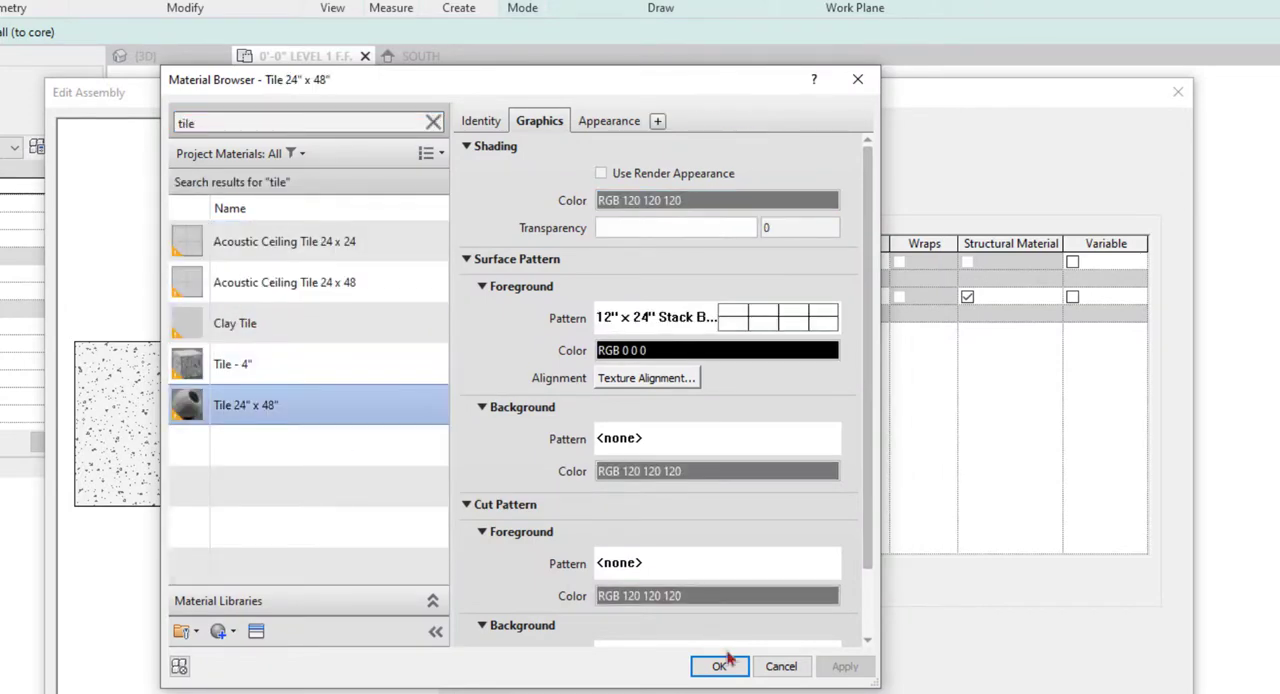
pyautogui.click(719, 666)
# Set the tile finish layer's thickness to 3/4" and accept the edited assembly
pyautogui.click(844, 266)
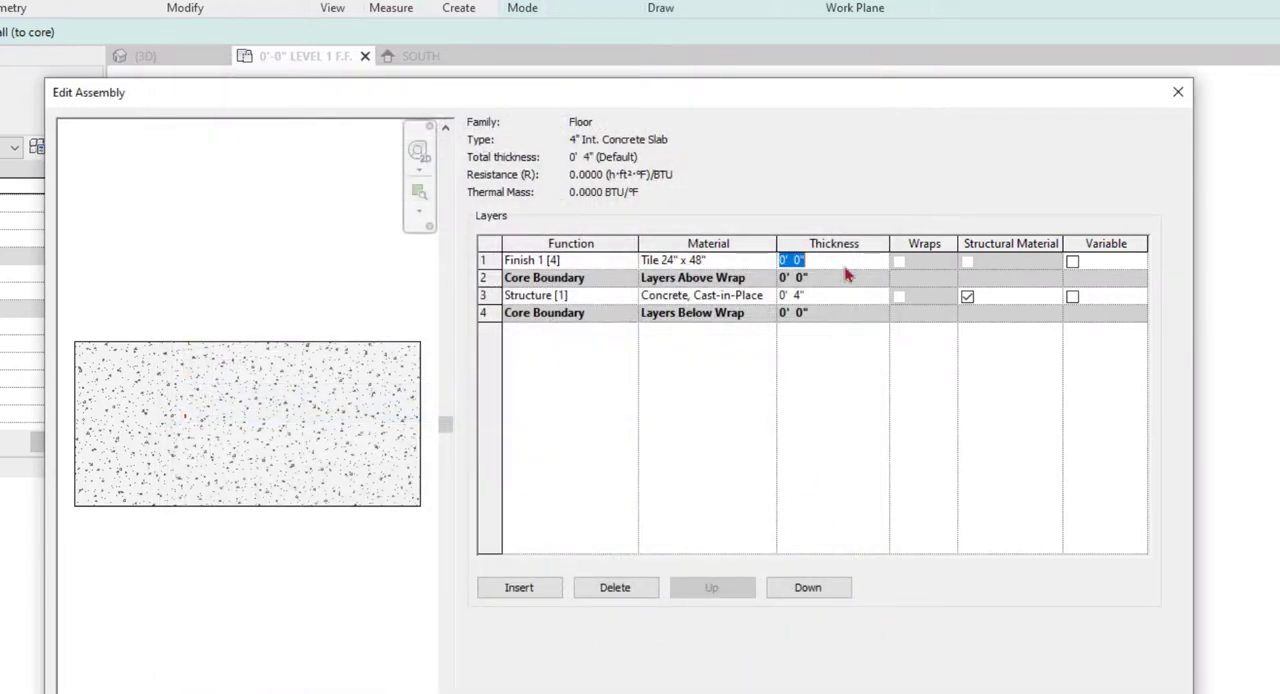
pyautogui.write('3/4"')
pyautogui.press('Tab')
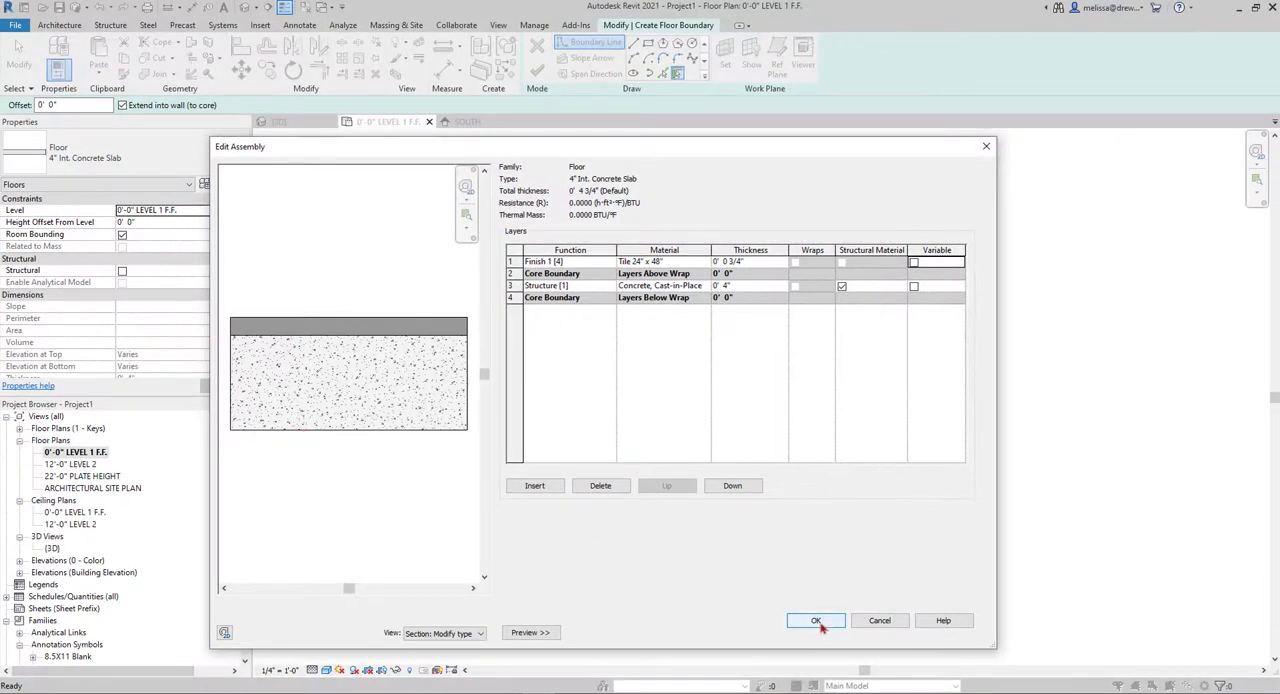
pyautogui.click(816, 621)
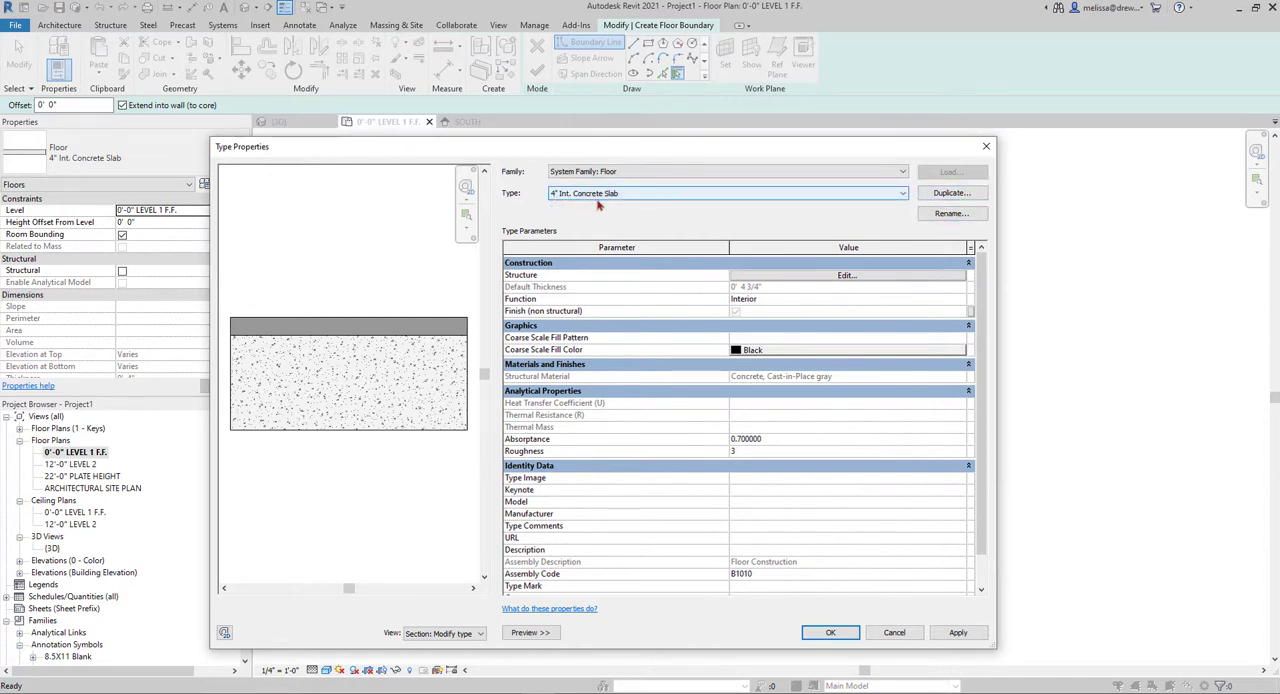
# Rename the floor type as 4" Int. Concrete Slab - 3/4" Tile and accept the type properties
pyautogui.click(952, 213)
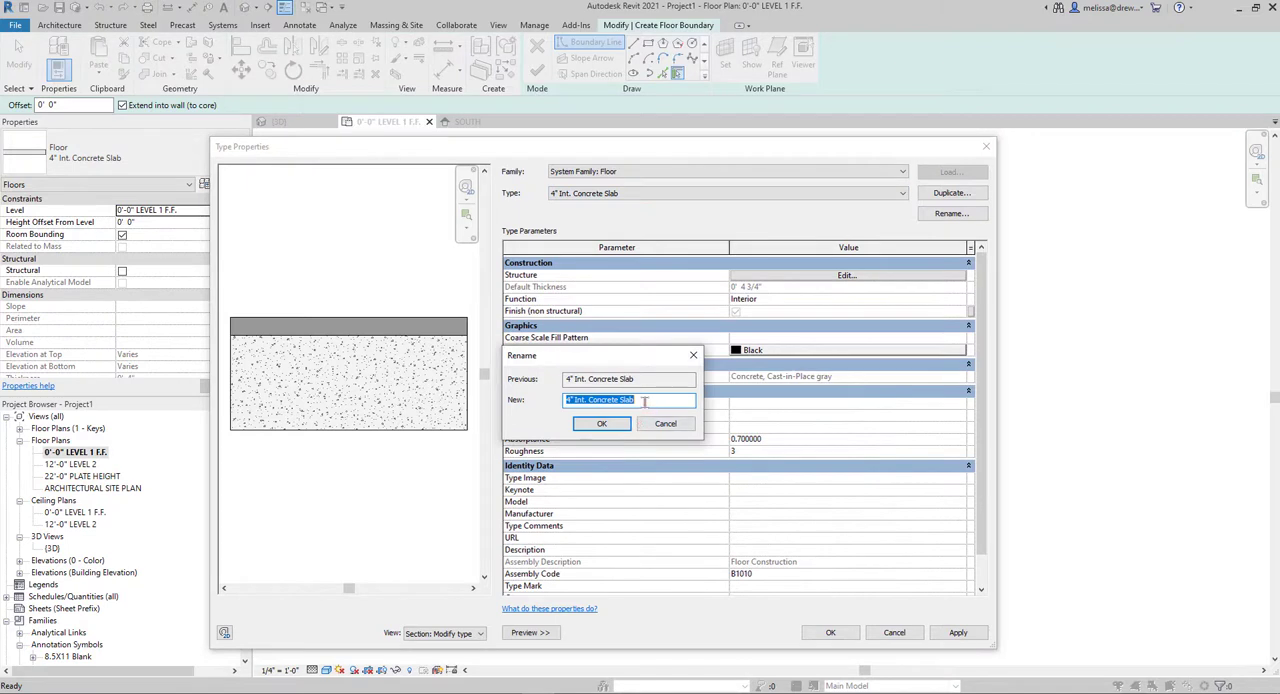
pyautogui.click(645, 400)
pyautogui.write('3/4" Tile')
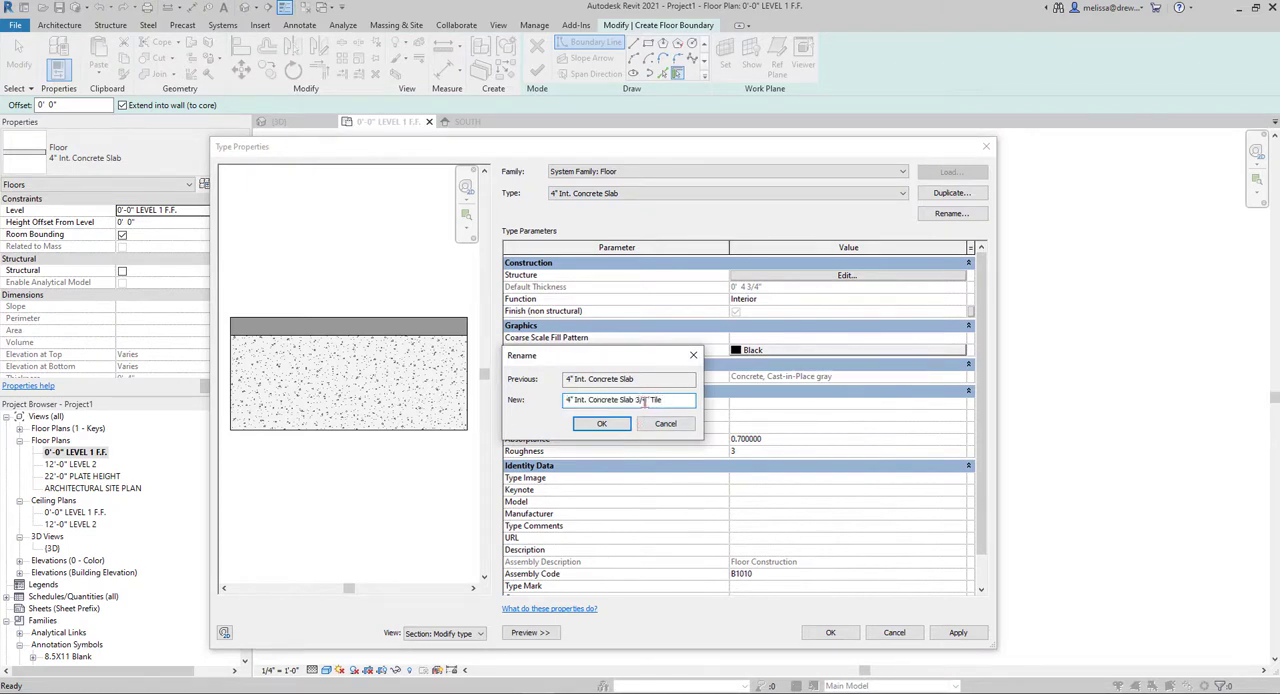
pyautogui.click(637, 400)
pyautogui.write('-')
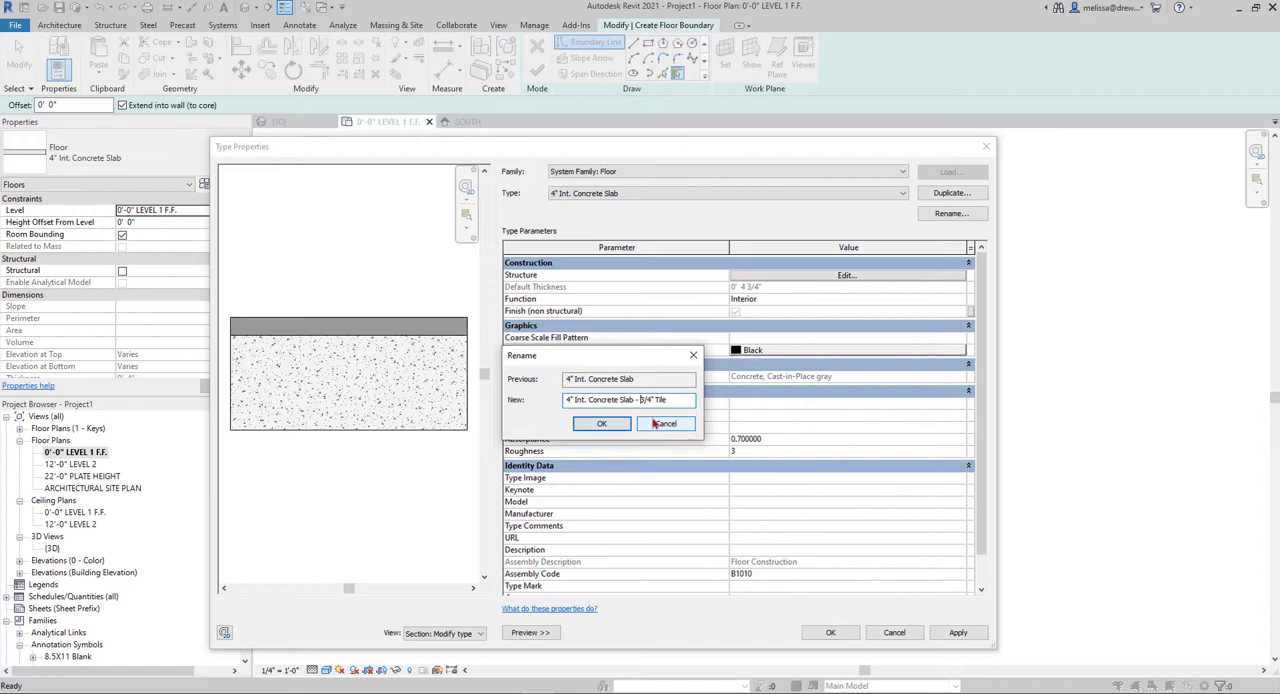
pyautogui.click(601, 423)
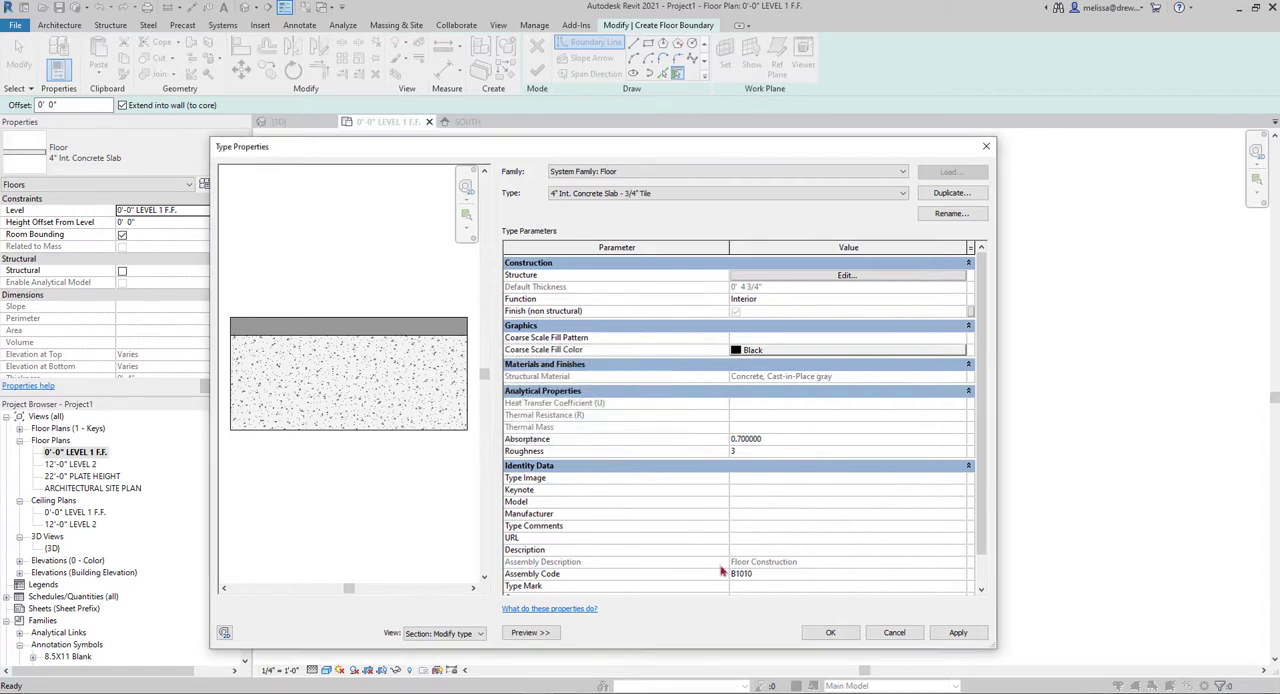
pyautogui.click(829, 638)
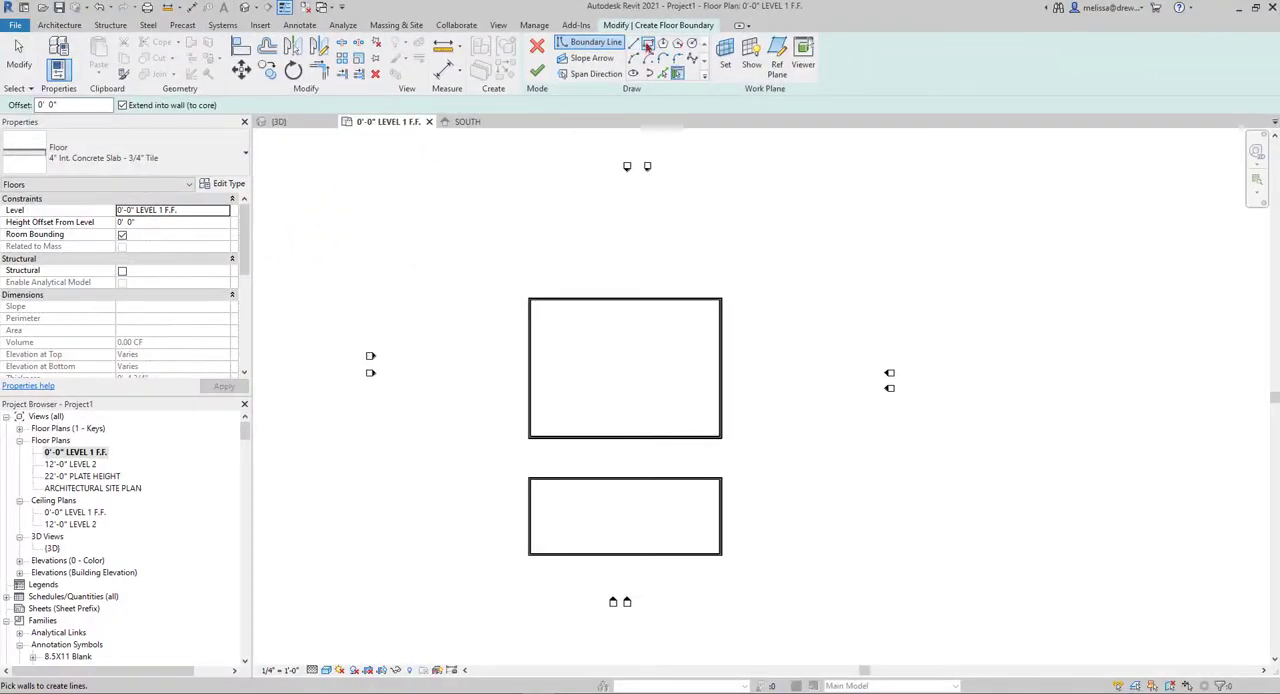
# Sketch a rectangular floor boundary about 55'-6" by 34'-6" in the empty area up and right of the larger walled rectangle
pyautogui.click(649, 45)
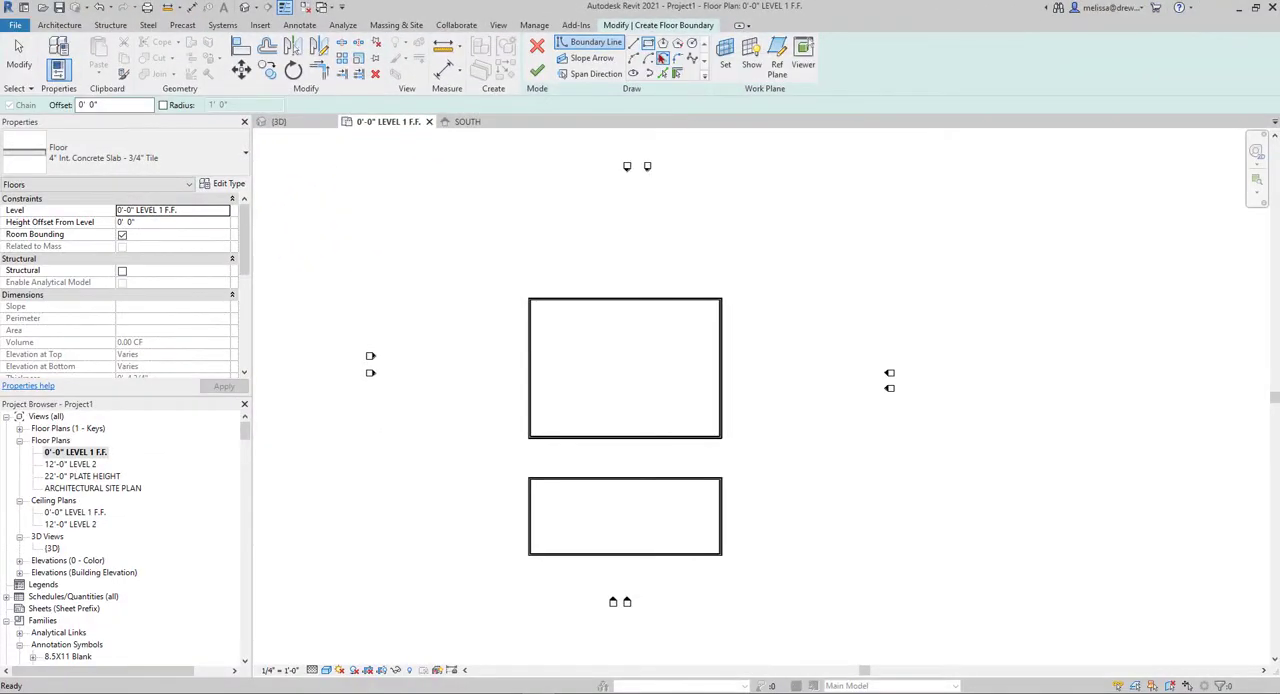
pyautogui.click(753, 197)
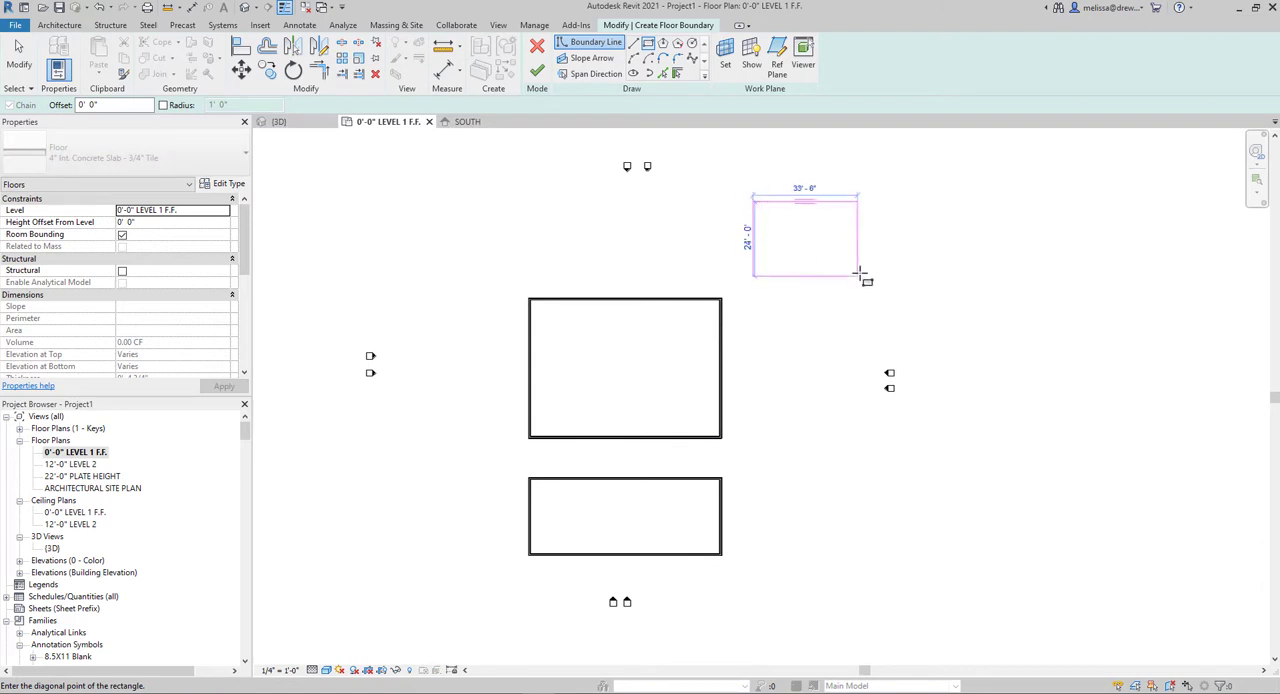
pyautogui.click(925, 308)
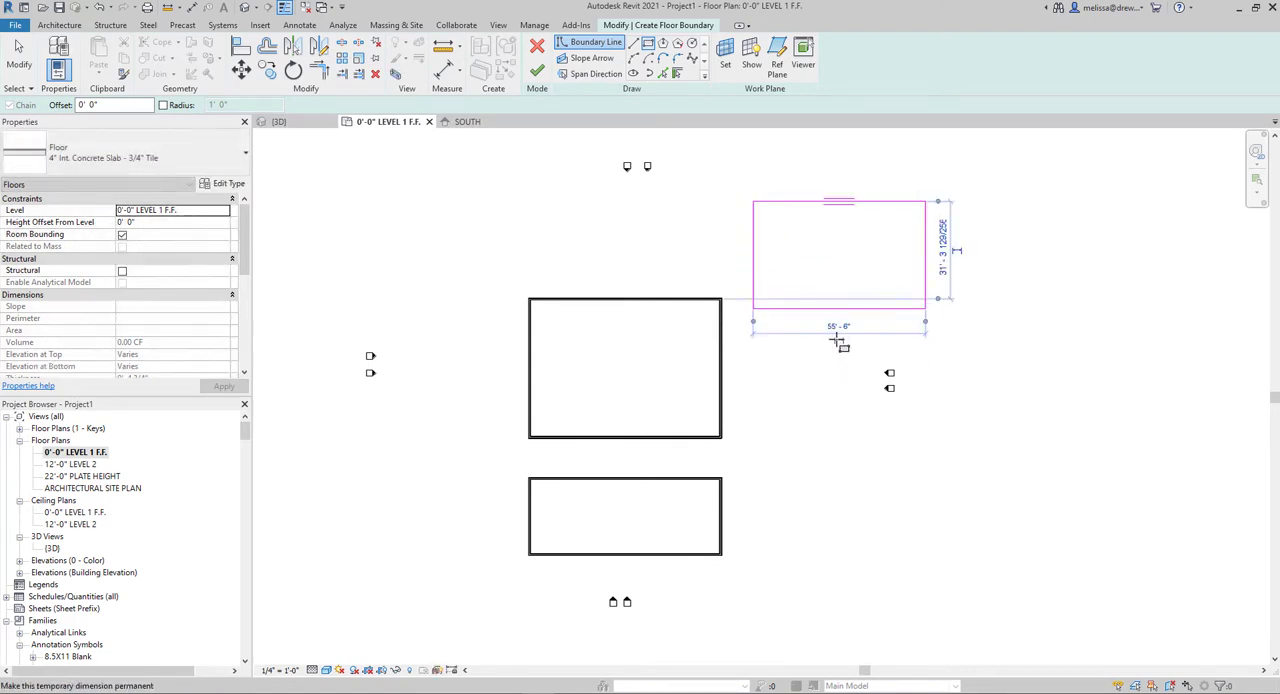
pyautogui.click(18, 55)
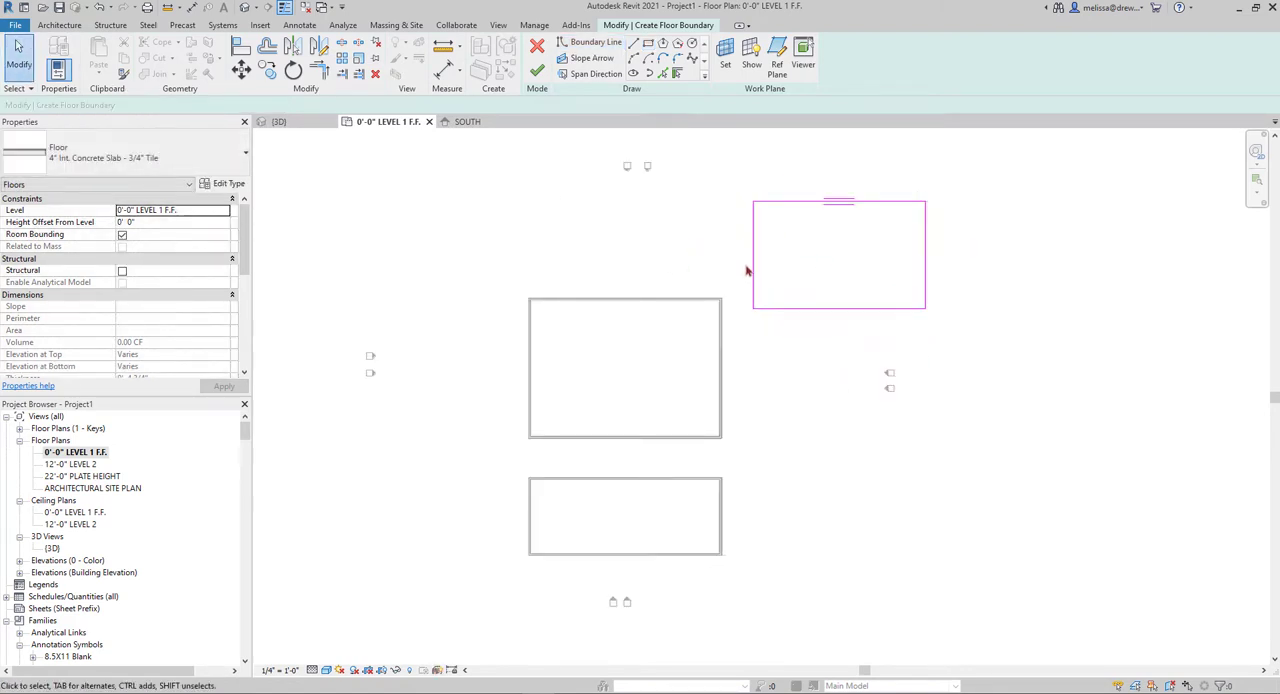
# Set the rectangular floor boundary's horizontal width to 60' by moving its left edge
pyautogui.click(751, 270)
pyautogui.click(866, 342)
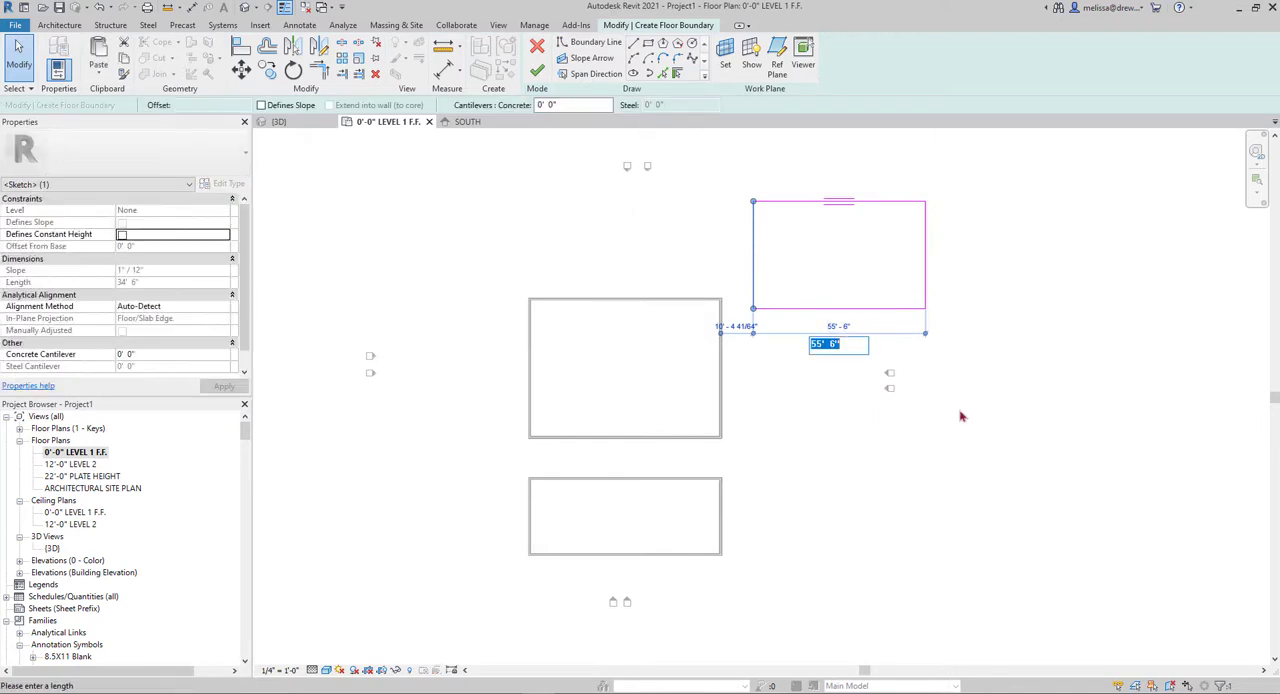
pyautogui.write('60')
pyautogui.press('Return')
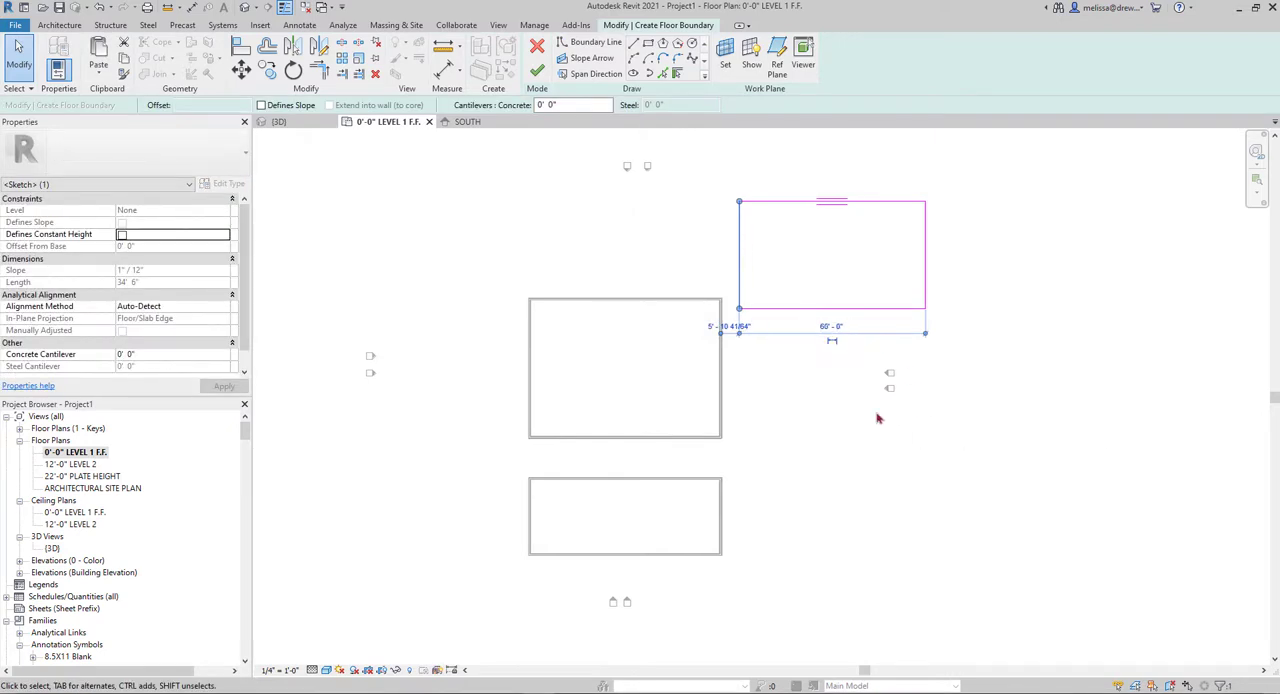
pyautogui.click(777, 425)
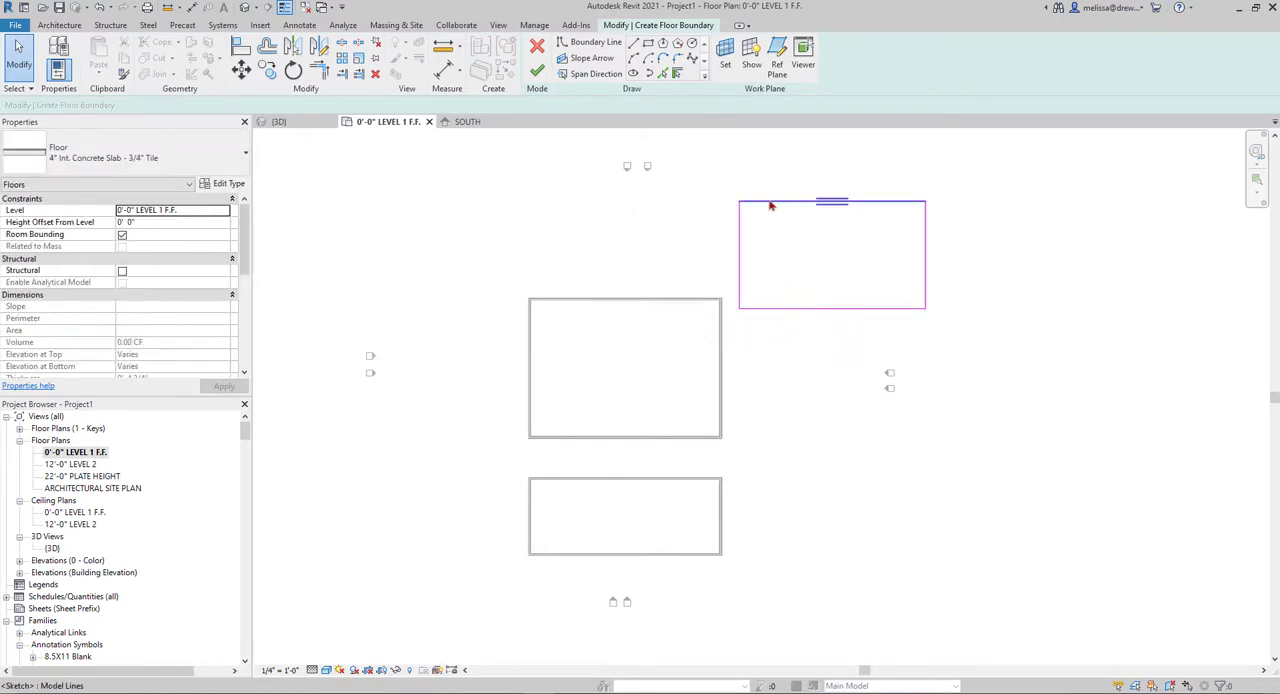
# Draw a three-sided rectangular bump-out outward from the boundary's left edge, starting about 12'-6" below the upper corner
pyautogui.click(631, 44)
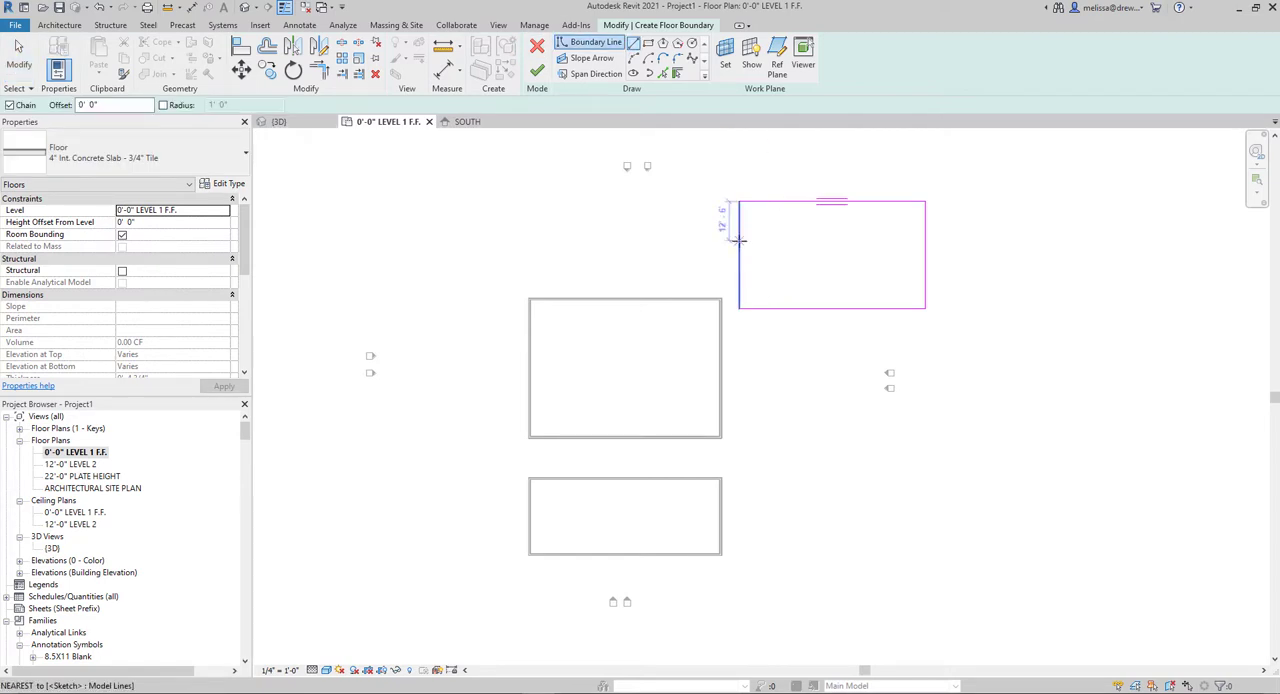
pyautogui.click(700, 241)
pyautogui.click(700, 272)
pyautogui.click(739, 271)
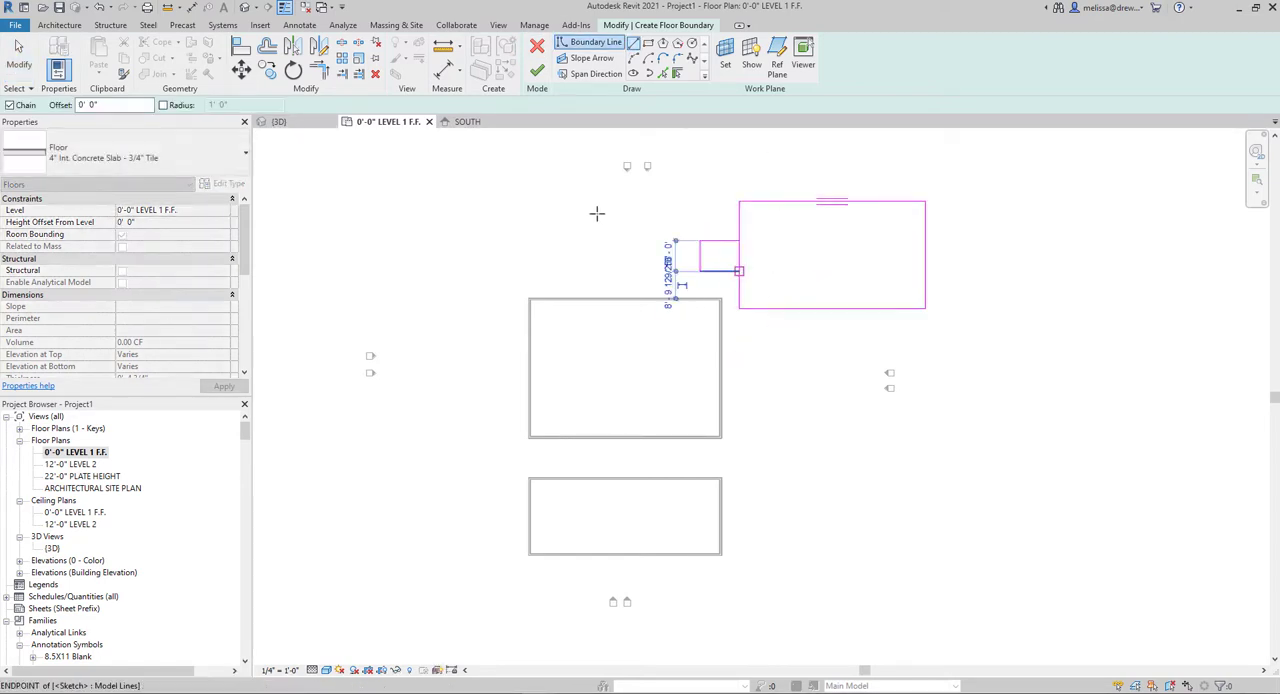
# Split the boundary's left edge inside the bump-out and trim both pieces to its corners to form one continuous outline
pyautogui.click(344, 44)
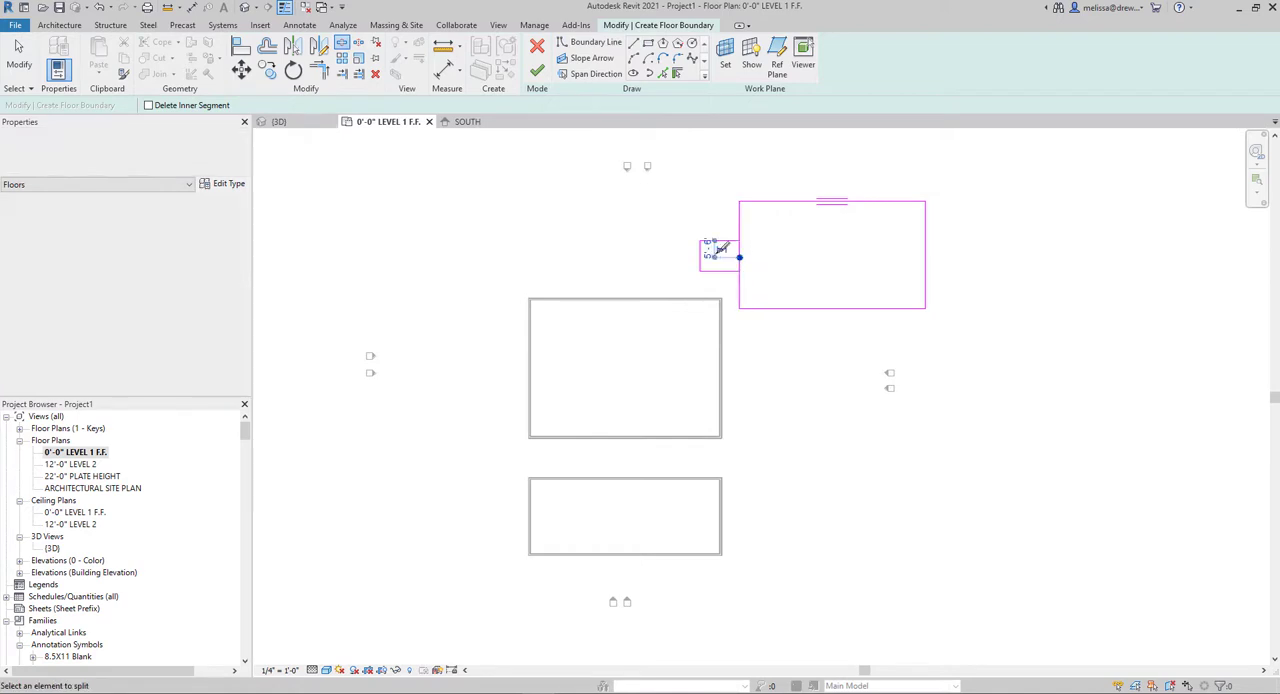
pyautogui.press('t')
pyautogui.press('r')
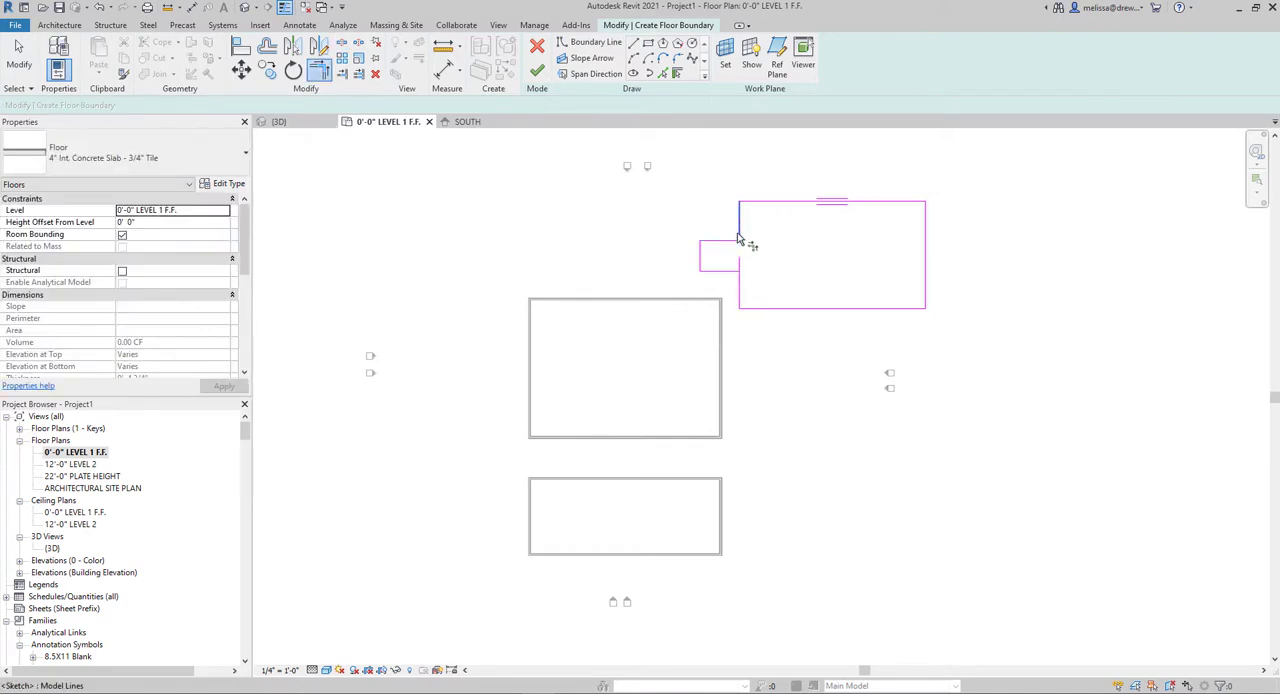
pyautogui.scroll(-1, 835, 268)
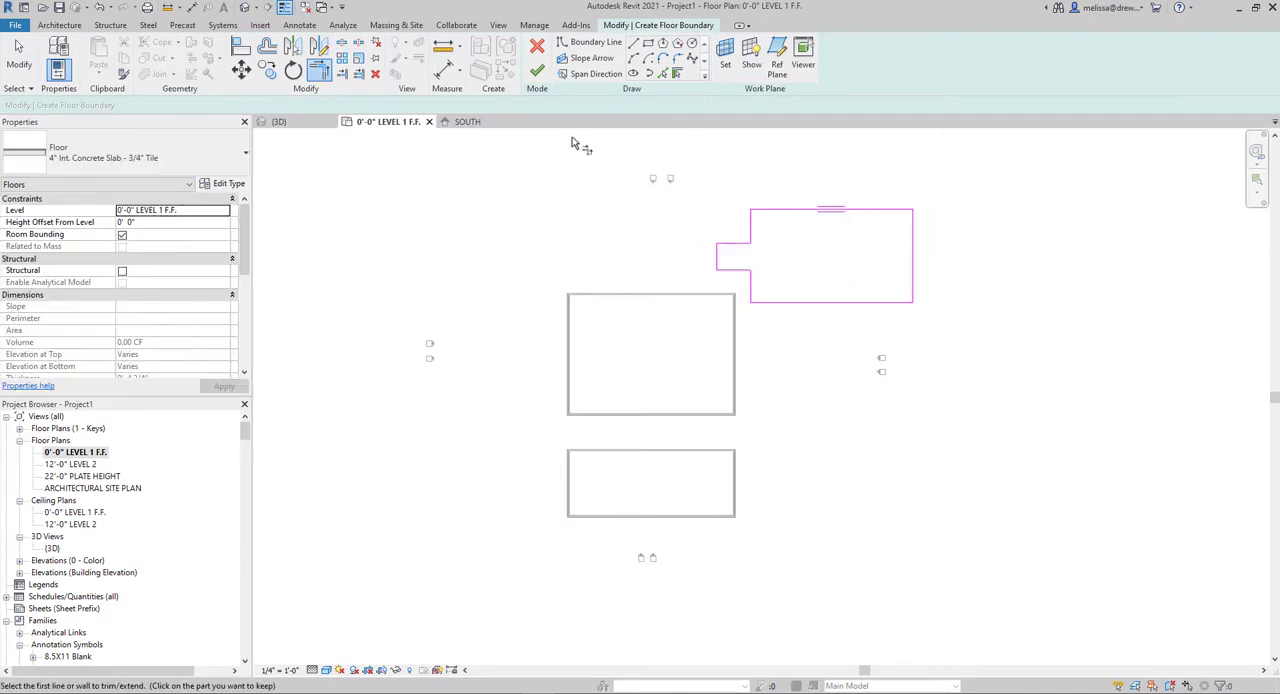
# Sketch a rectangular opening about 19' by 12'-6" inside the boundary, and finish the floor without saving the project
pyautogui.click(649, 45)
pyautogui.click(810, 237)
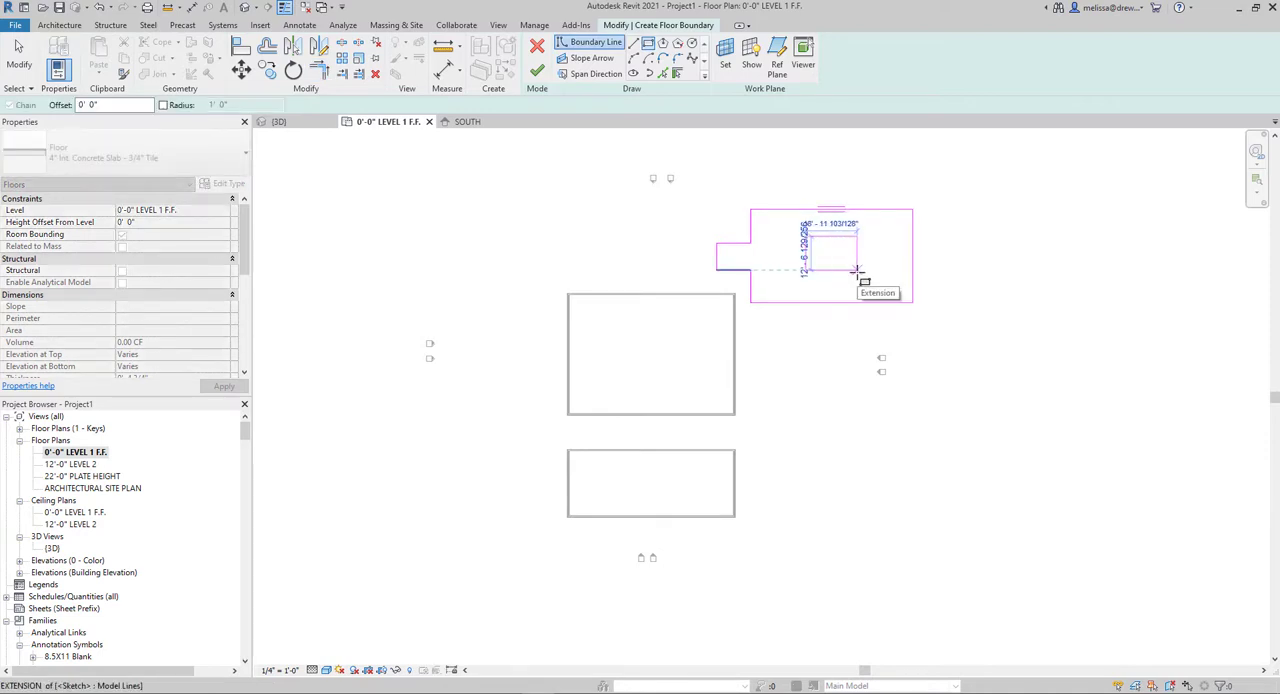
pyautogui.click(856, 270)
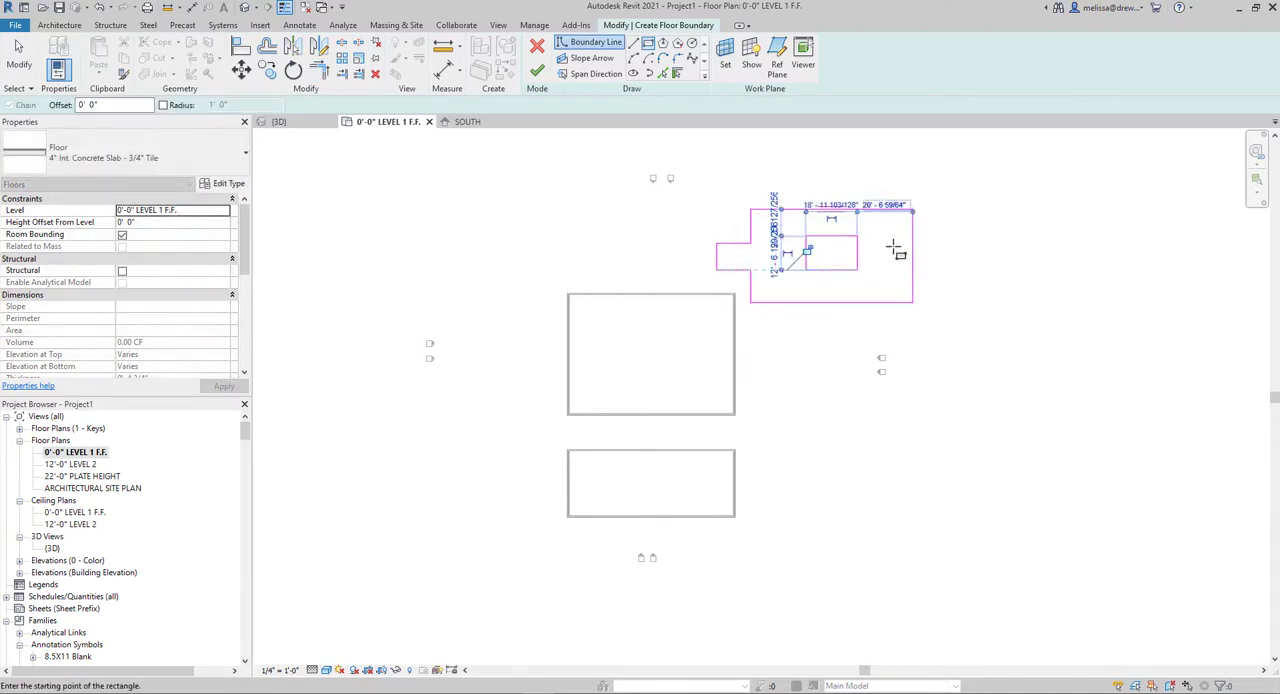
pyautogui.scroll(2, 817, 245)
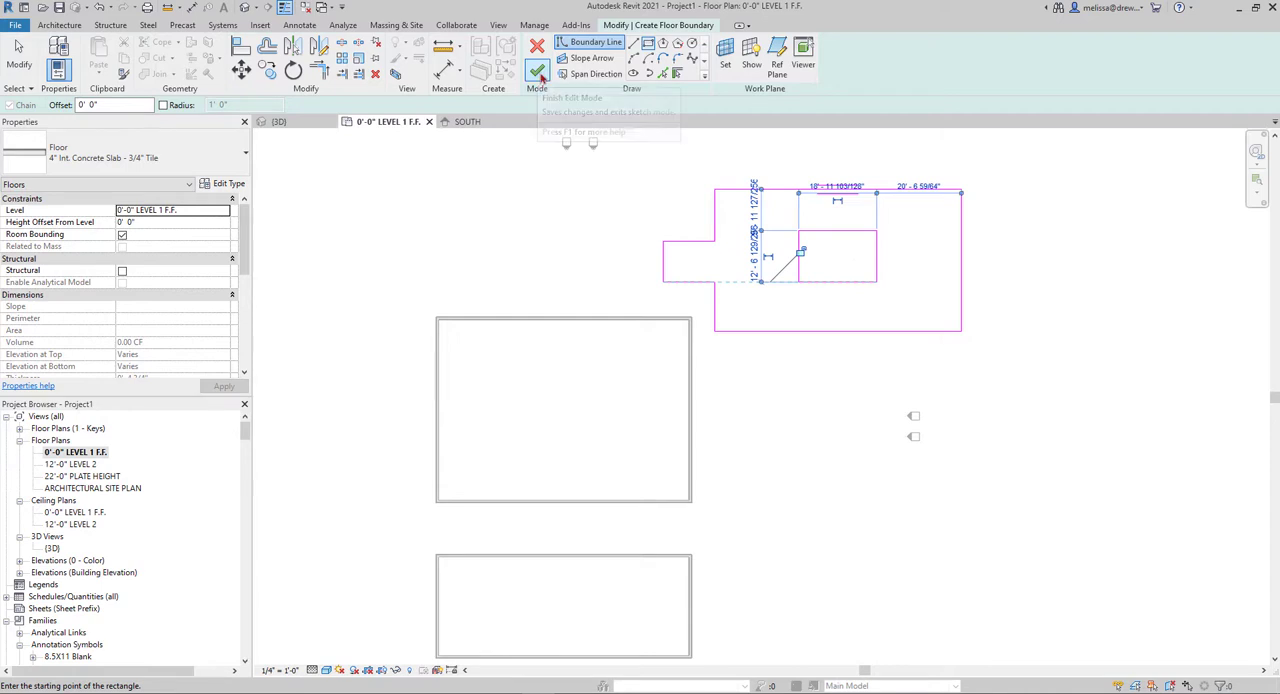
pyautogui.click(537, 73)
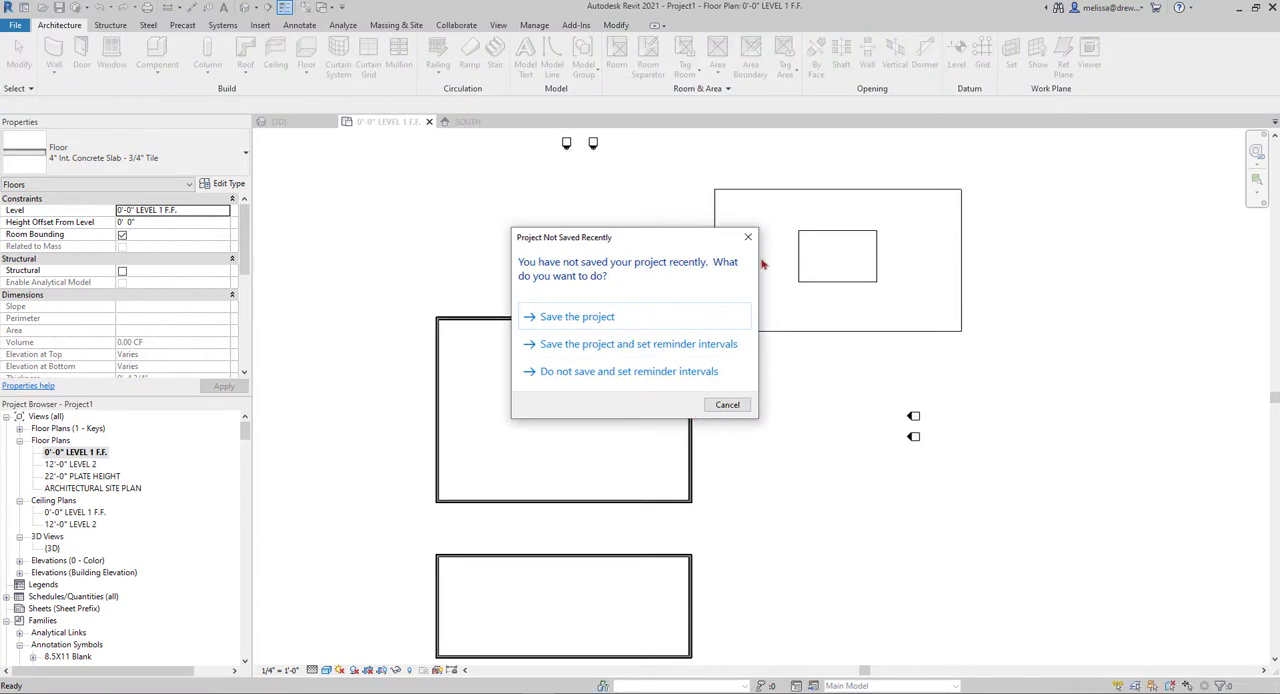
pyautogui.click(748, 238)
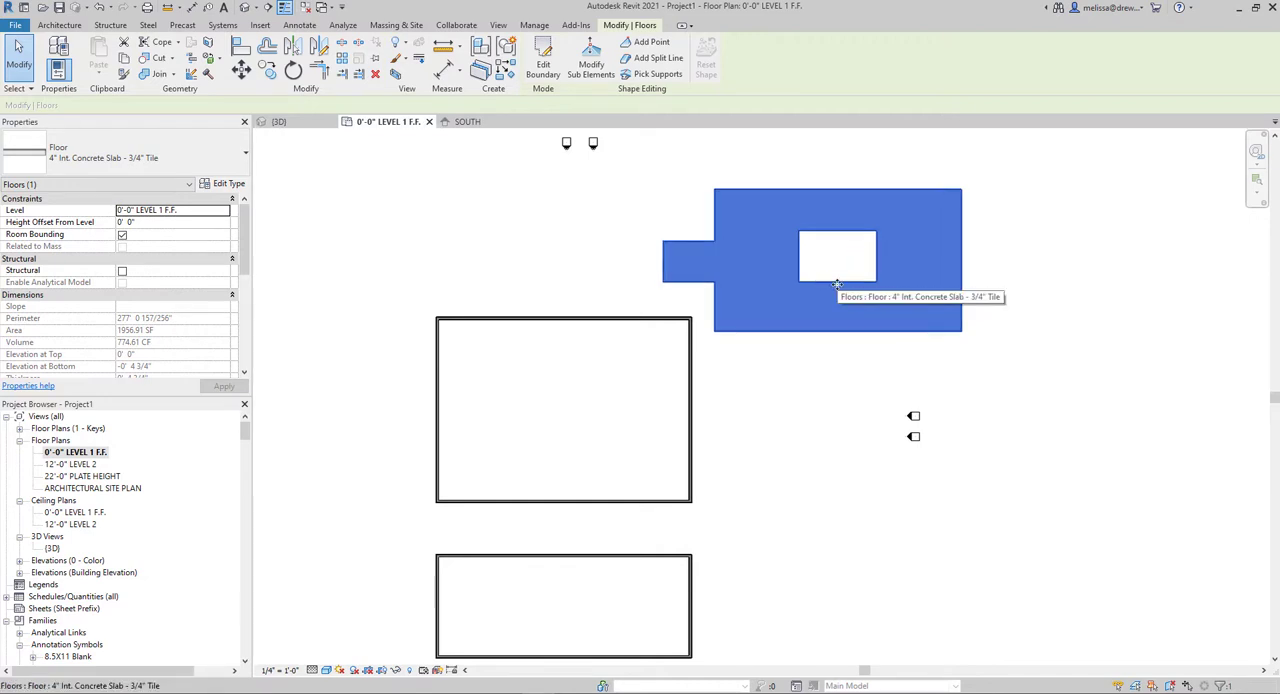
# Create a floor of the same type in the larger walled rectangle by picking its four walls as the boundary
pyautogui.click(59, 25)
pyautogui.click(306, 52)
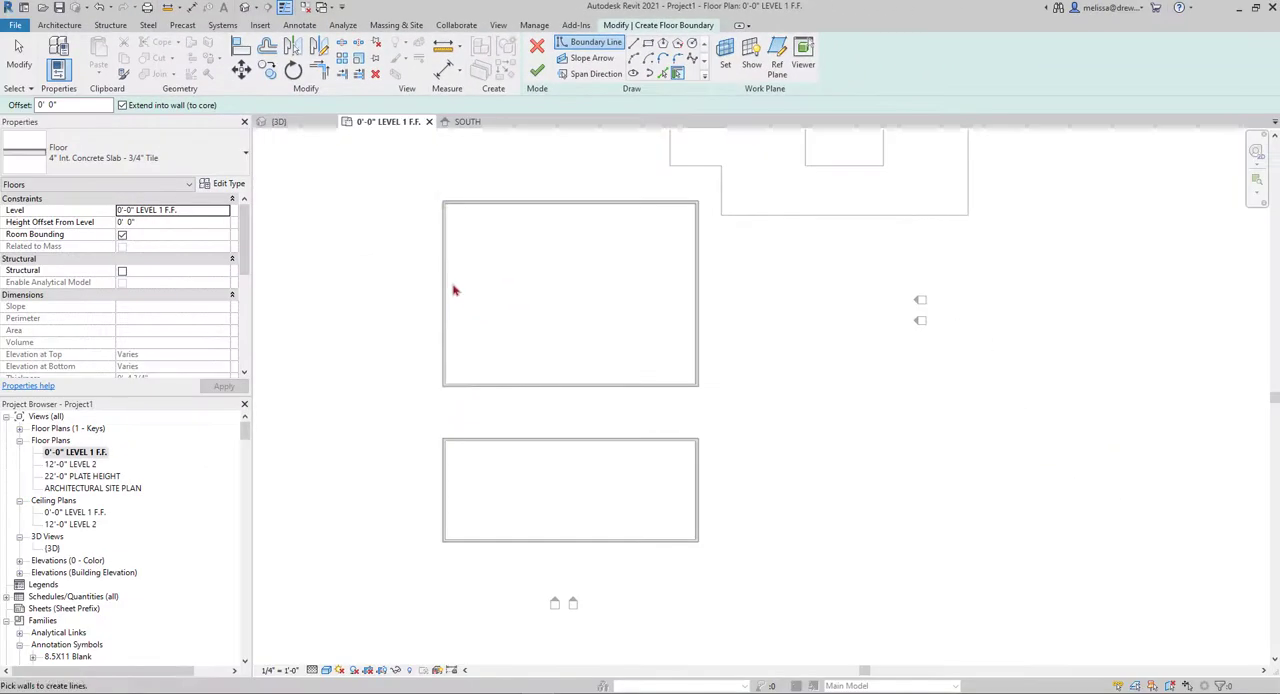
pyautogui.click(446, 295)
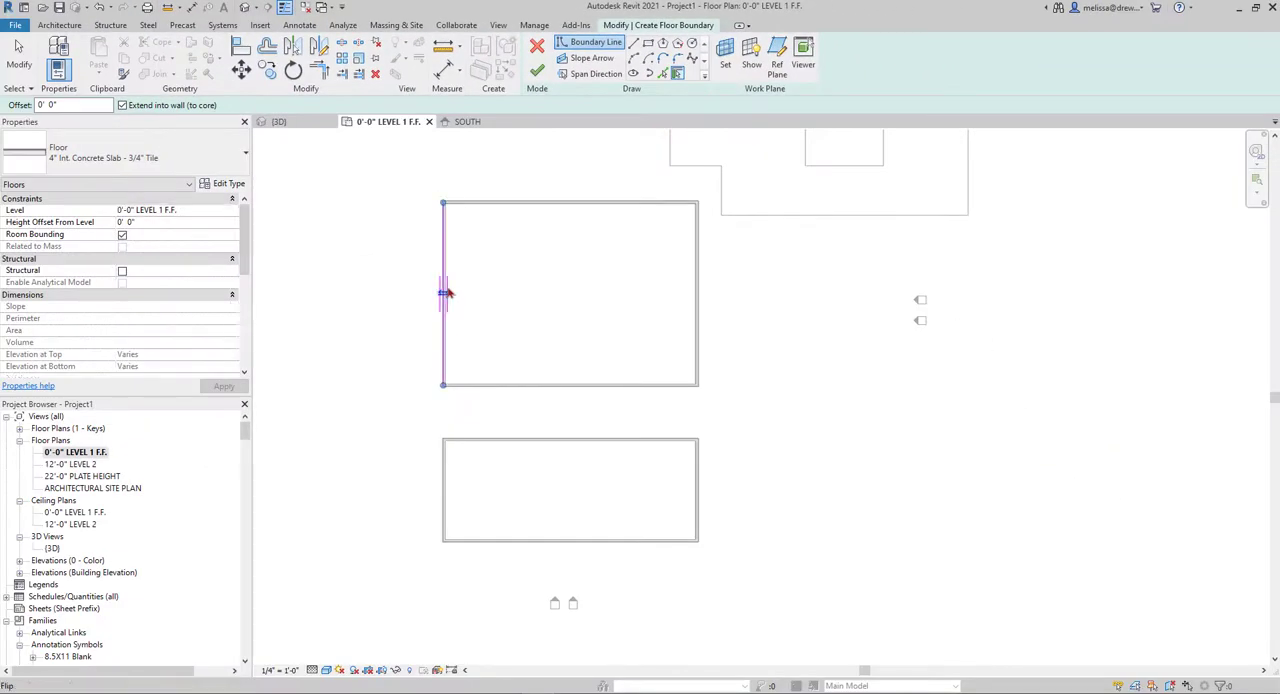
pyautogui.click(483, 209)
pyautogui.click(697, 291)
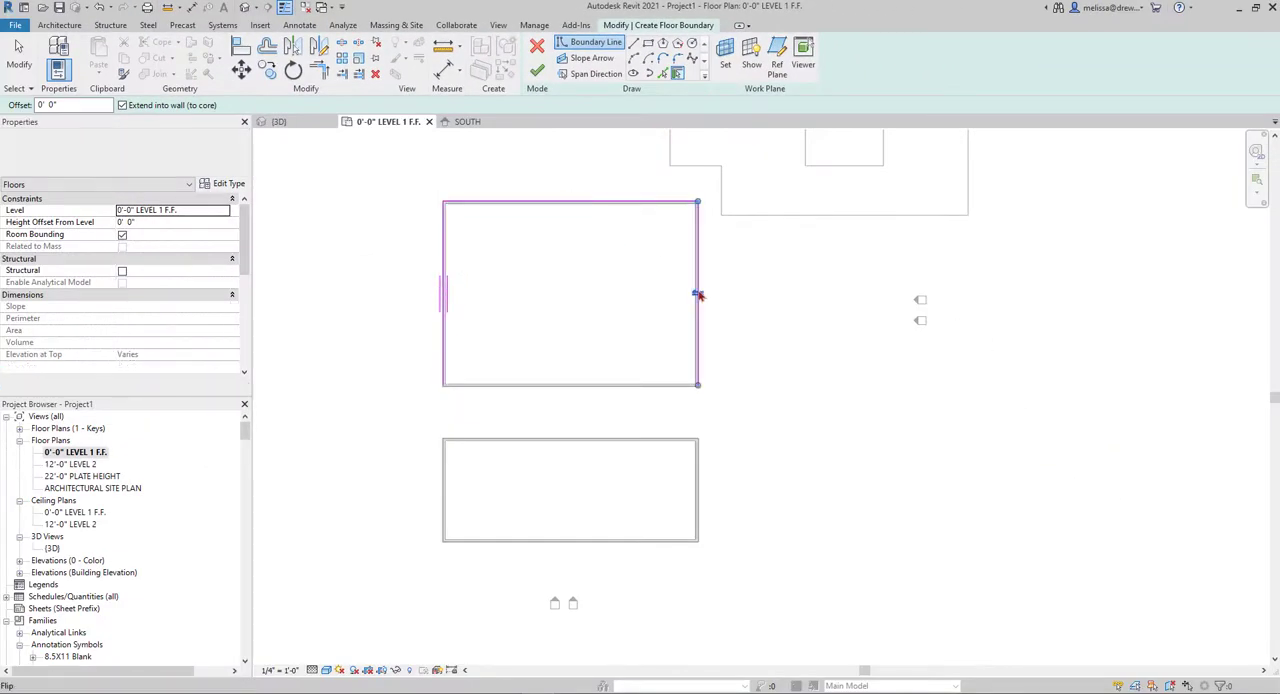
pyautogui.click(538, 393)
pyautogui.click(537, 71)
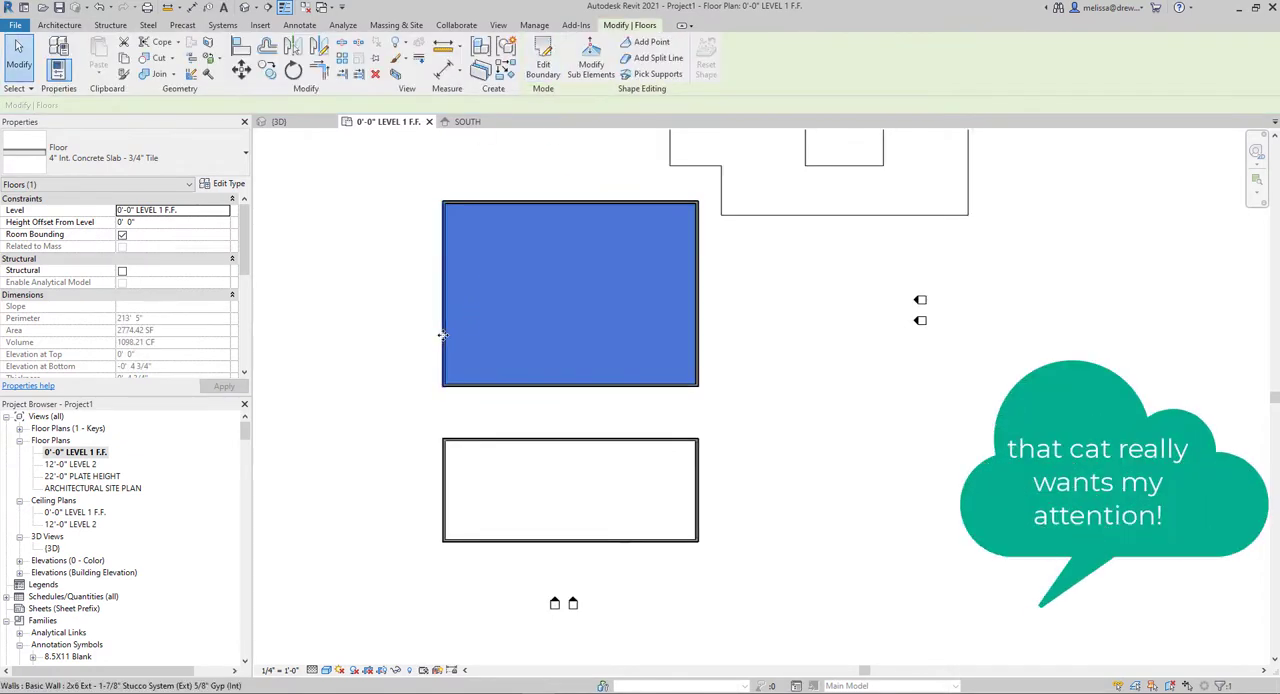
# Move the larger walled rectangle's left wall a short distance inward
pyautogui.click(442, 335)
pyautogui.scroll(2, 436, 332)
pyautogui.moveTo(453, 333); pyautogui.dragTo(455, 365)
pyautogui.scroll(-2, 407, 360)
pyautogui.click(565, 411)
pyautogui.click(506, 355)
pyautogui.click(480, 420)
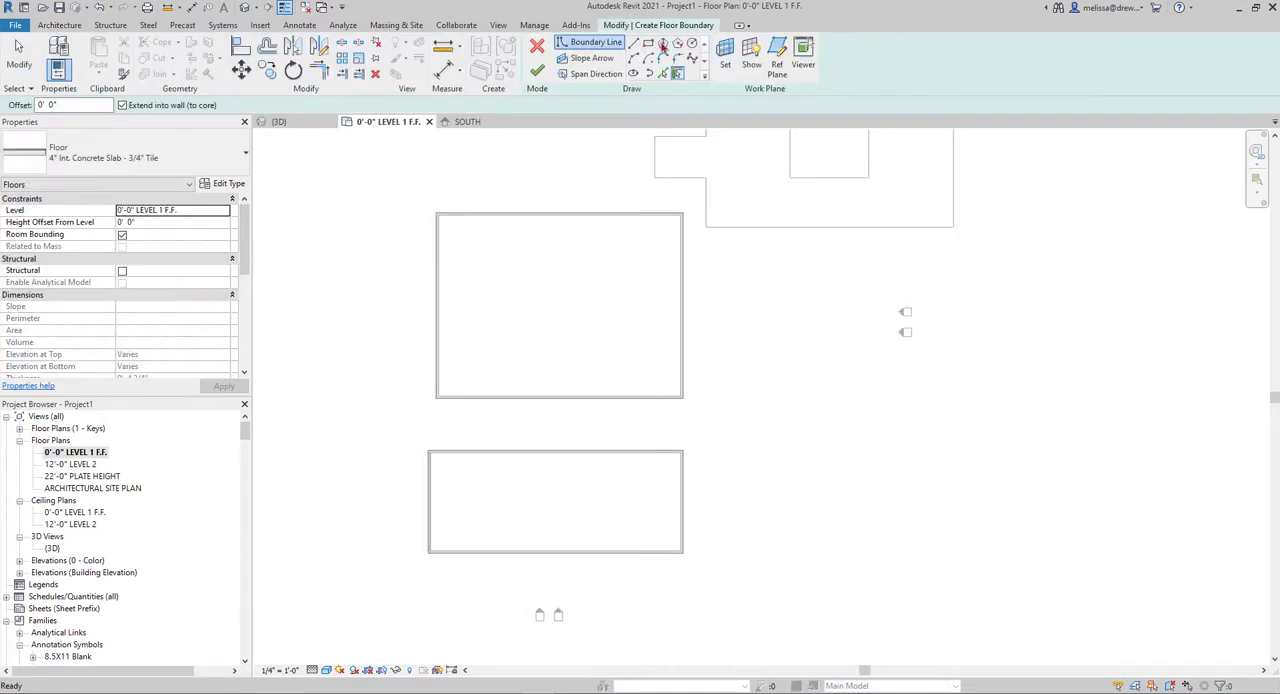
# Create a floor in the smaller walled rectangle by sketching a rectangular boundary between its opposite wall corners
pyautogui.click(649, 44)
pyautogui.click(429, 452)
pyautogui.click(682, 550)
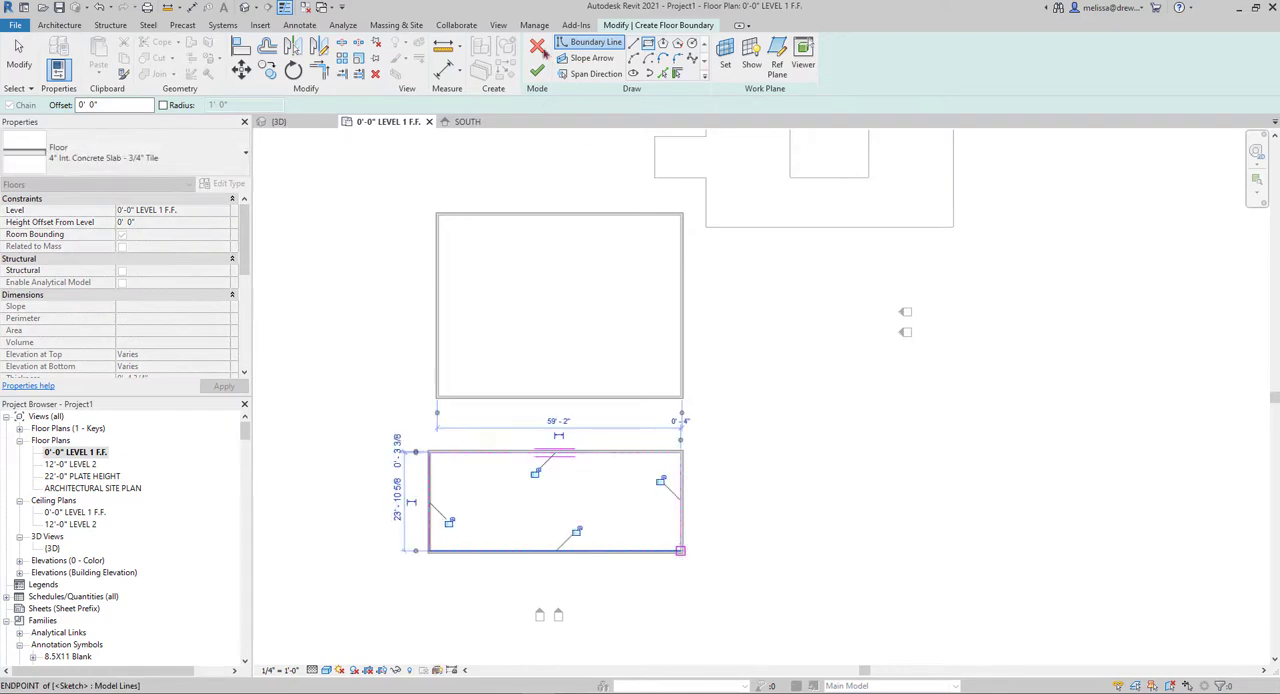
pyautogui.click(537, 71)
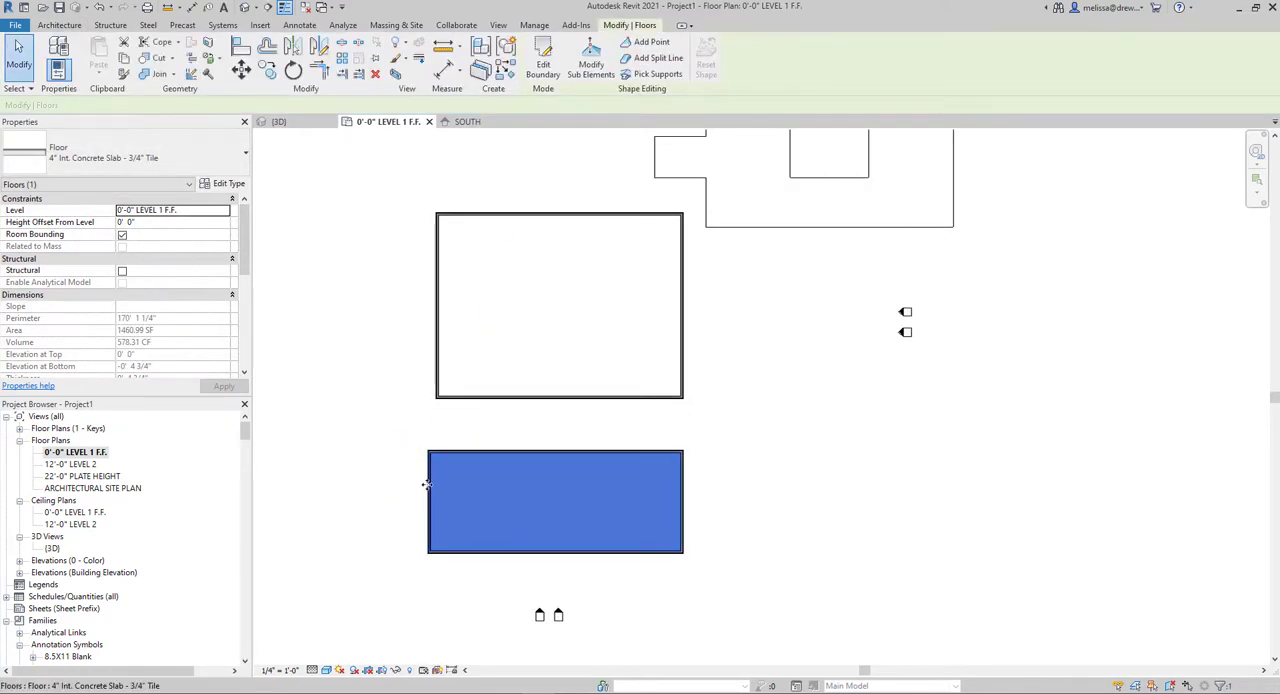
# Move the smaller rectangle's left wall outward to about 16'-0" beyond the larger rectangle's left wall, and select the smaller floor
pyautogui.scroll(2, 426, 503)
pyautogui.click(412, 540)
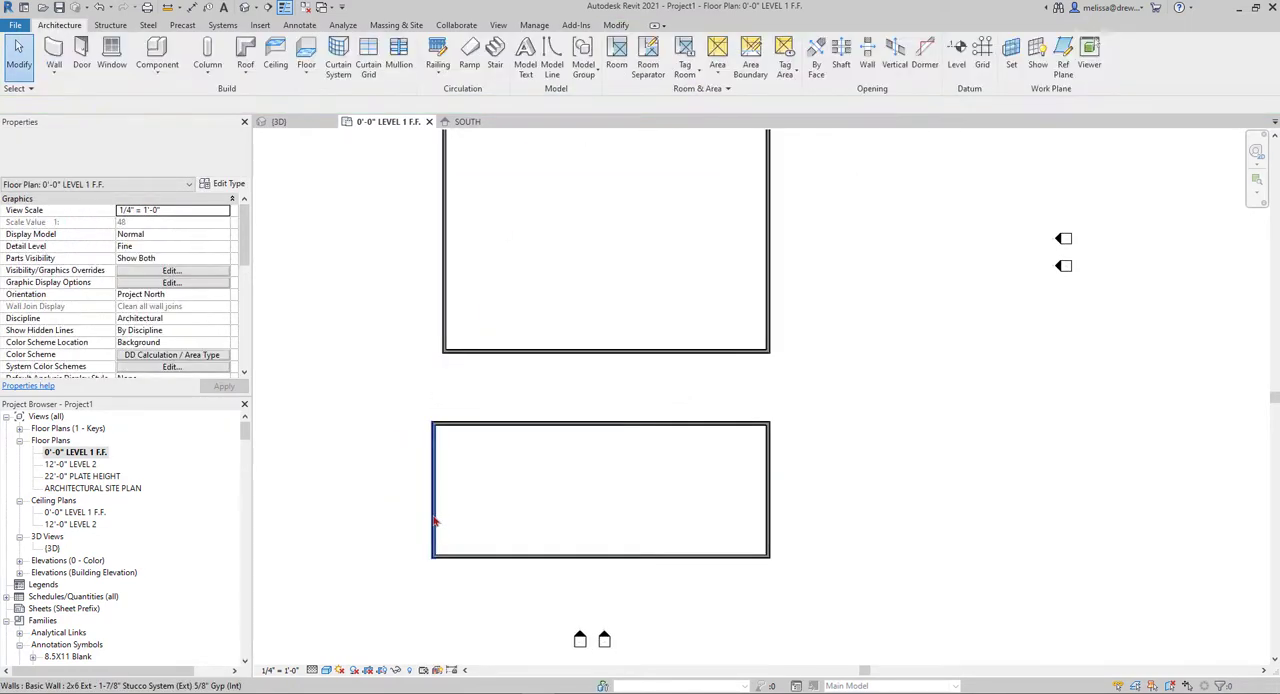
pyautogui.click(432, 515)
pyautogui.moveTo(432, 515); pyautogui.dragTo(357, 517)
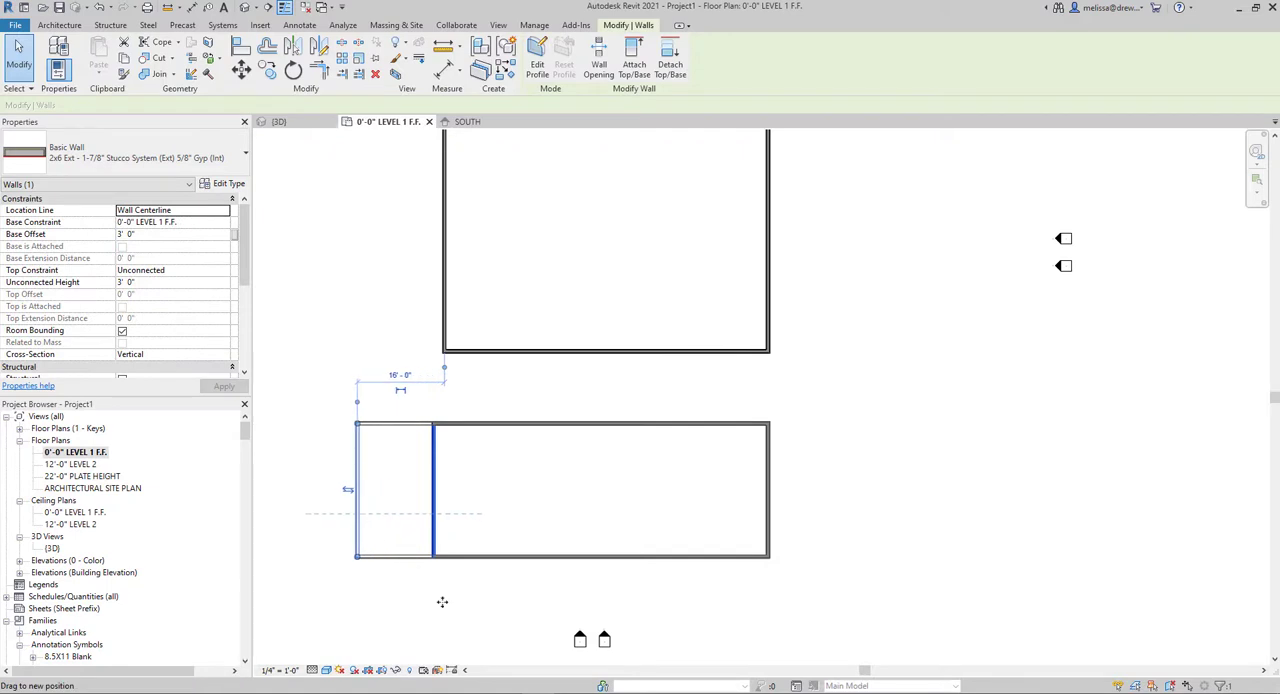
pyautogui.click(433, 536)
pyautogui.scroll(-2, 438, 404)
# Move the larger rectangle's left wall outward to about 79' overall width, and constrain its four walls' tops to level 10'-0 5/8" BRG PT
pyautogui.click(444, 323)
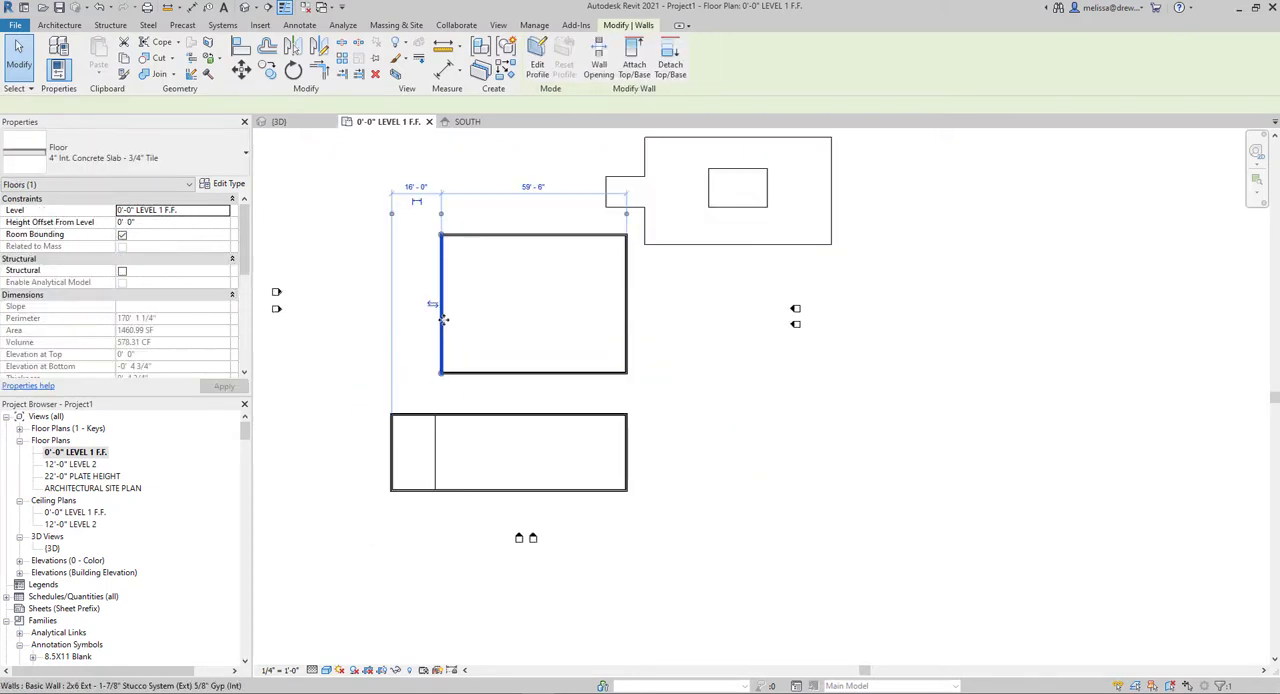
pyautogui.moveTo(443, 318); pyautogui.dragTo(385, 307)
pyautogui.press('Tab')
pyautogui.press('Tab')
pyautogui.click(384, 304)
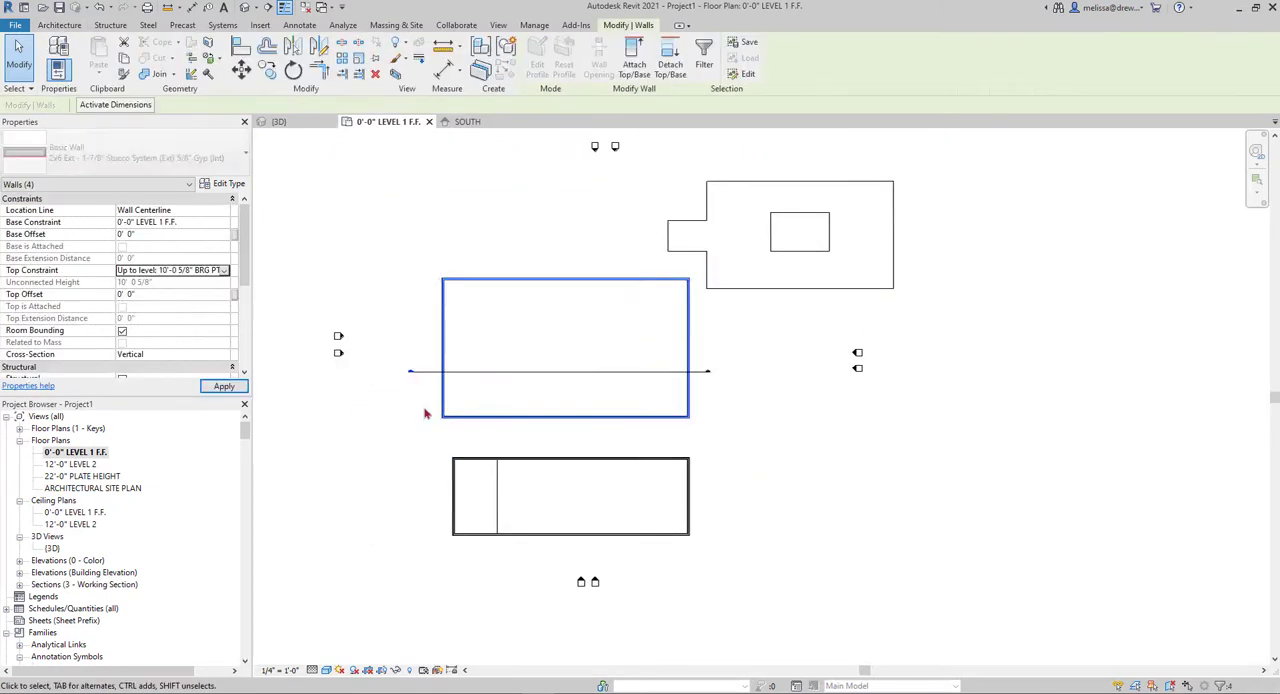
pyautogui.click(408, 463)
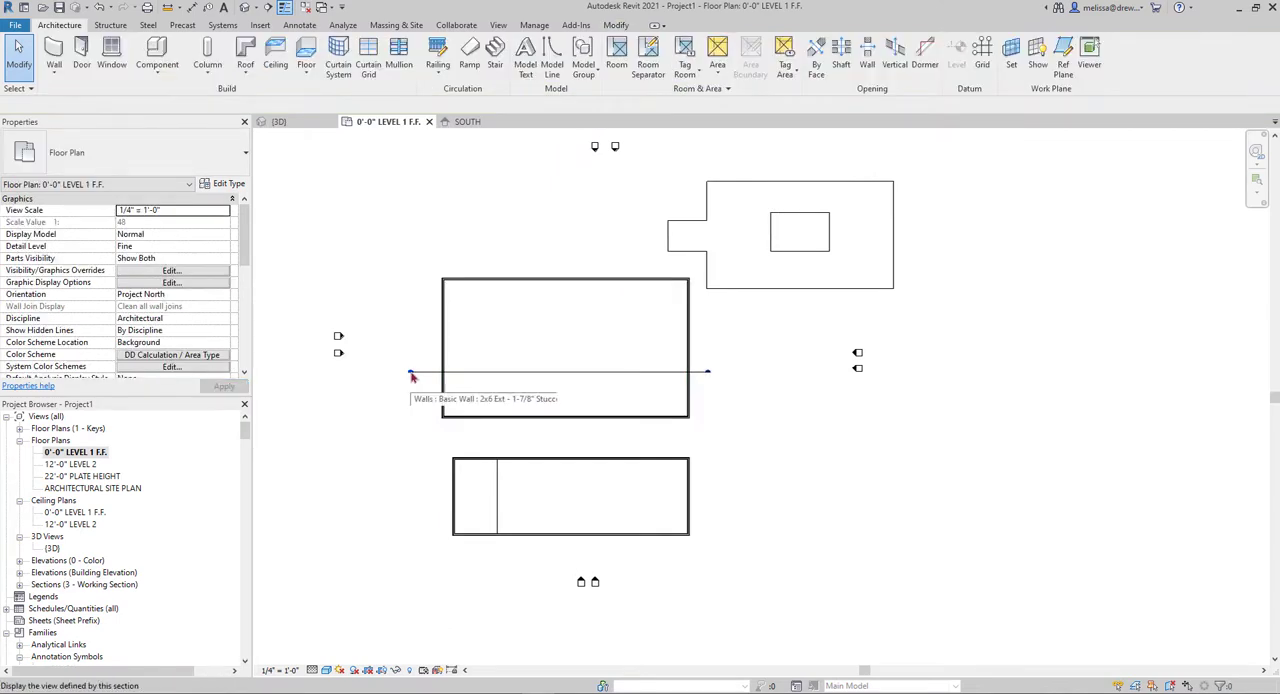
# Open Section 1, move the larger rectangle's left wall inward there, and close the section view
pyautogui.doubleClick(410, 374)
pyautogui.scroll(2, 420, 400)
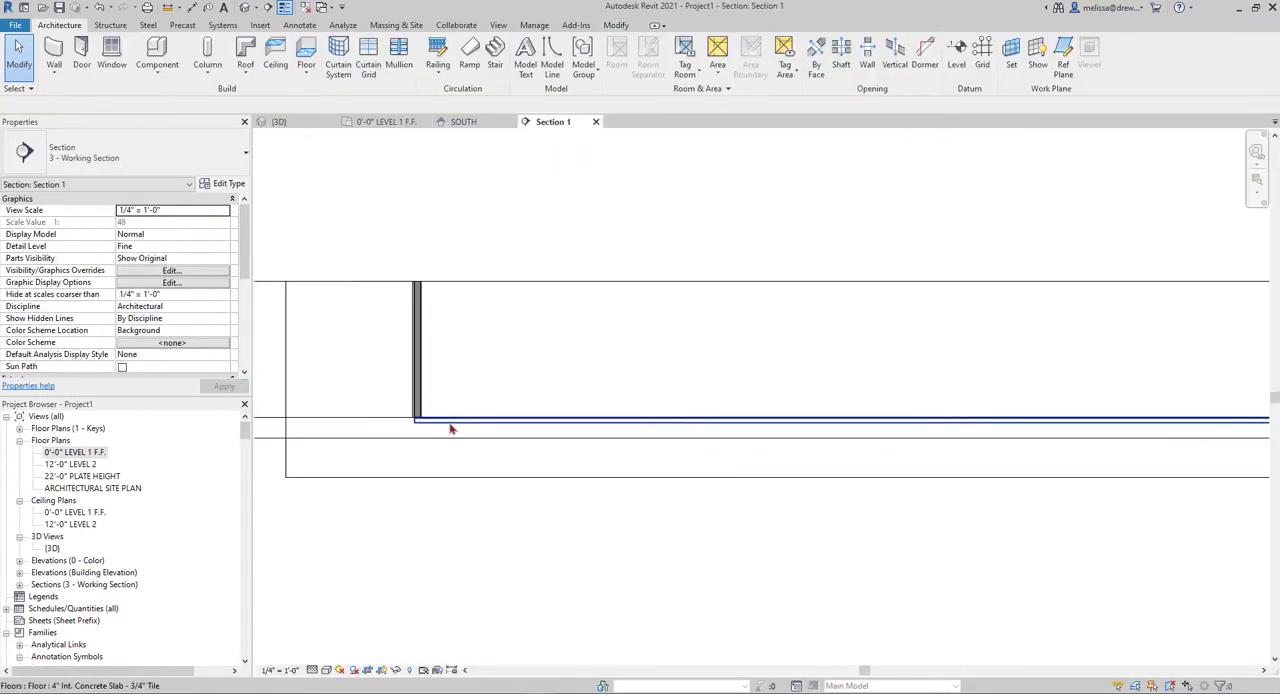
pyautogui.click(450, 426)
pyautogui.scroll(-2, 450, 428)
pyautogui.click(422, 375)
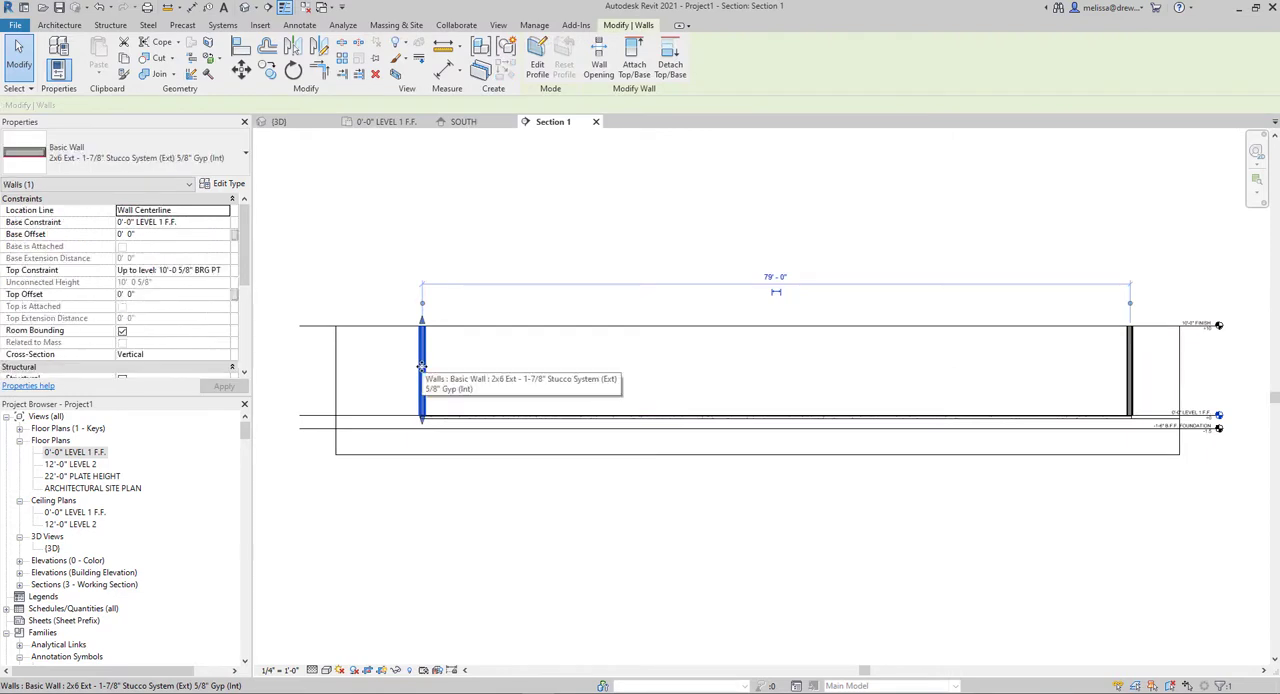
pyautogui.moveTo(484, 372); pyautogui.dragTo(565, 383)
pyautogui.click(596, 121)
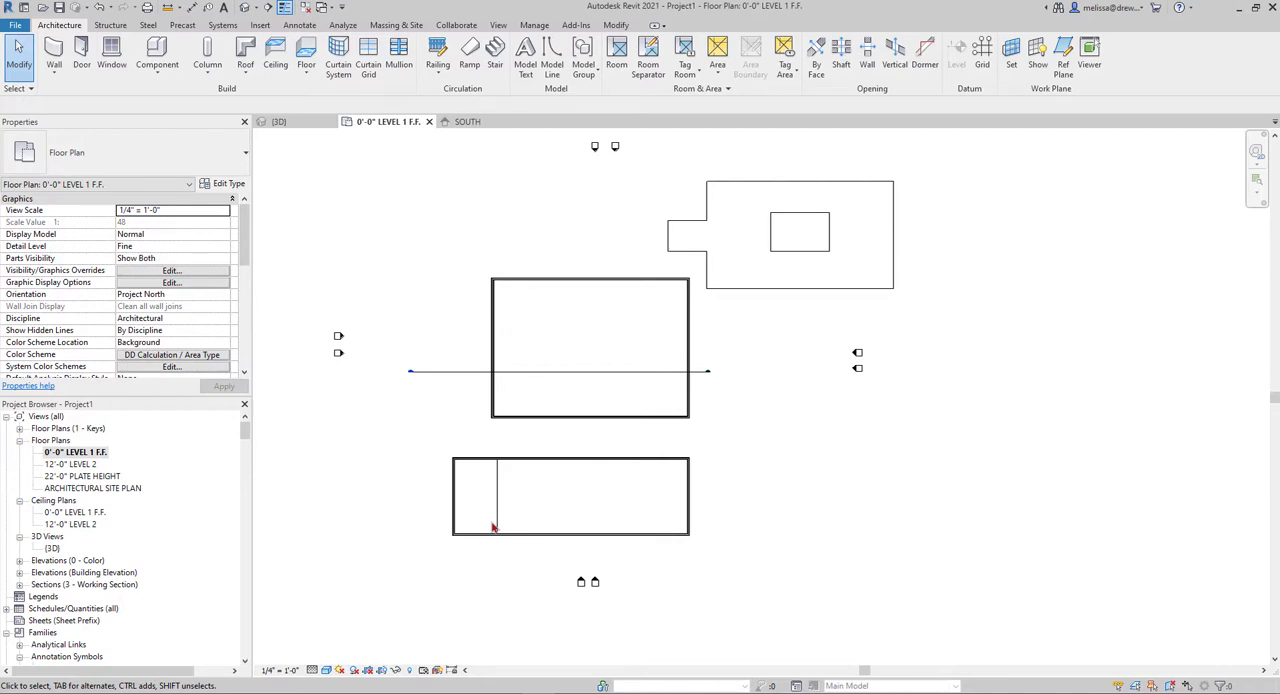
# Select the floor in the larger walled rectangle and add a shape-editing point near its center
pyautogui.press('Tab')
pyautogui.click(497, 395)
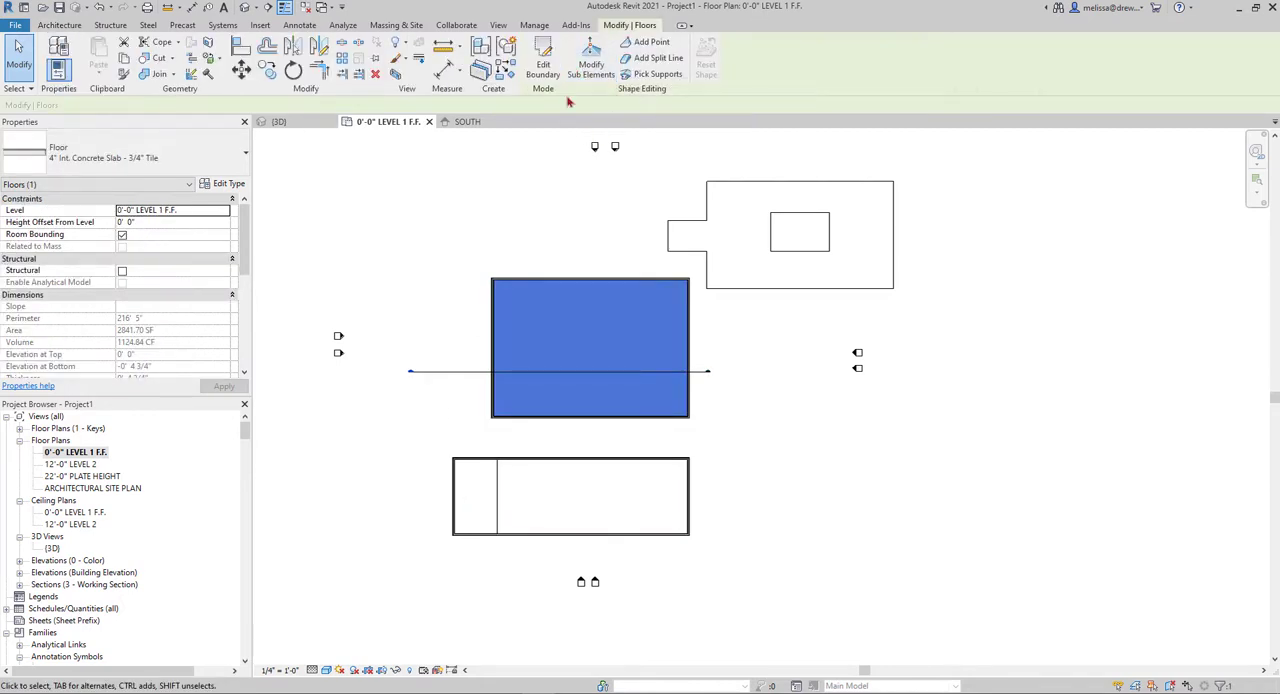
pyautogui.click(651, 42)
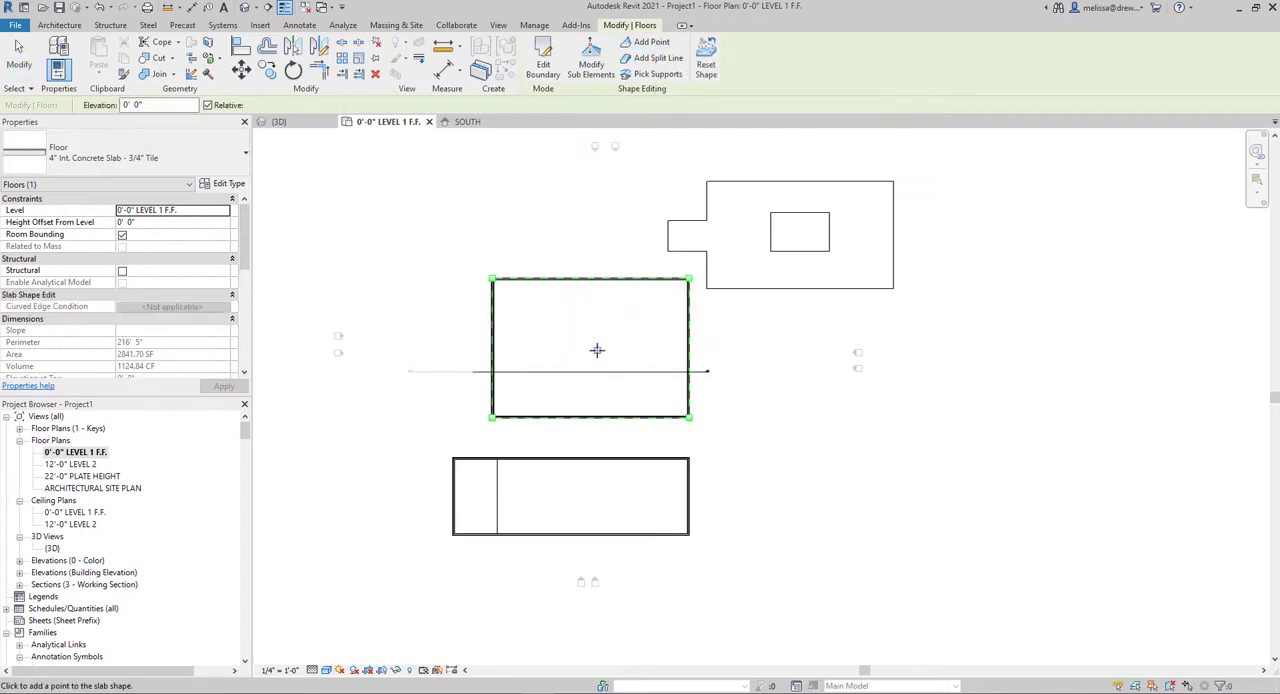
pyautogui.click(590, 351)
pyautogui.press('Escape')
pyautogui.press('Escape')
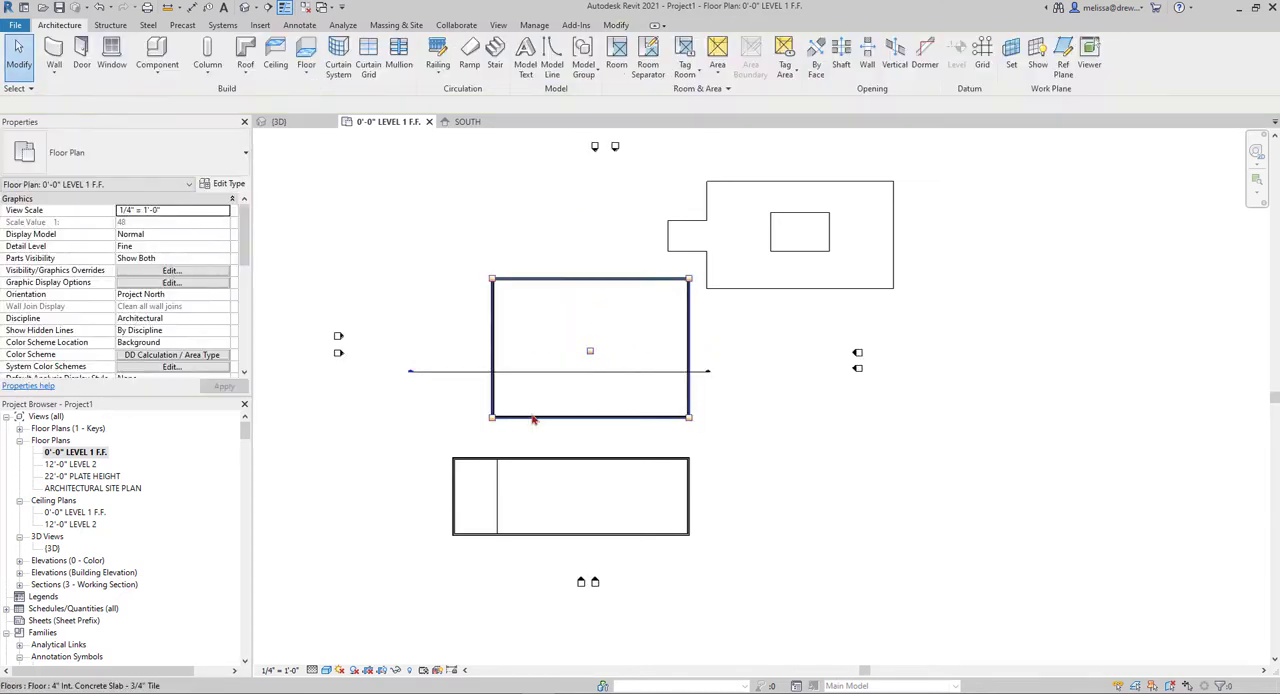
# Set the elevation of the larger floor's center point to -0' 1" by modifying its sub-elements
pyautogui.click(534, 420)
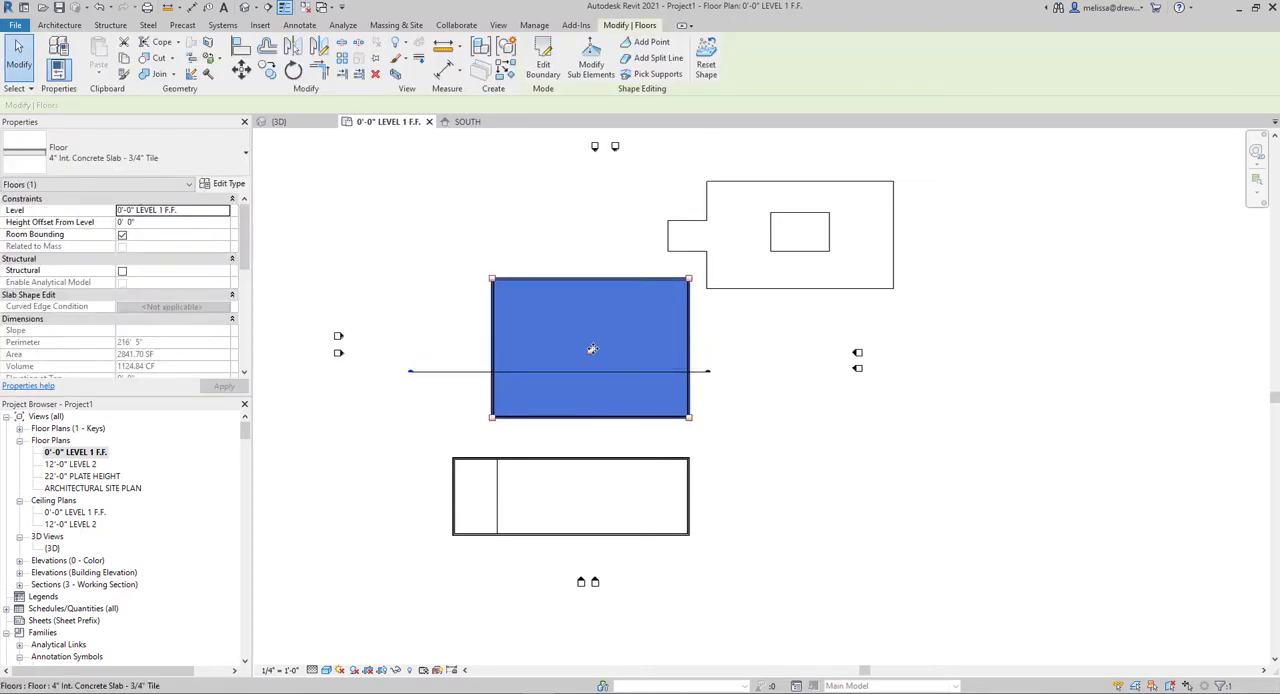
pyautogui.click(590, 352)
pyautogui.click(596, 72)
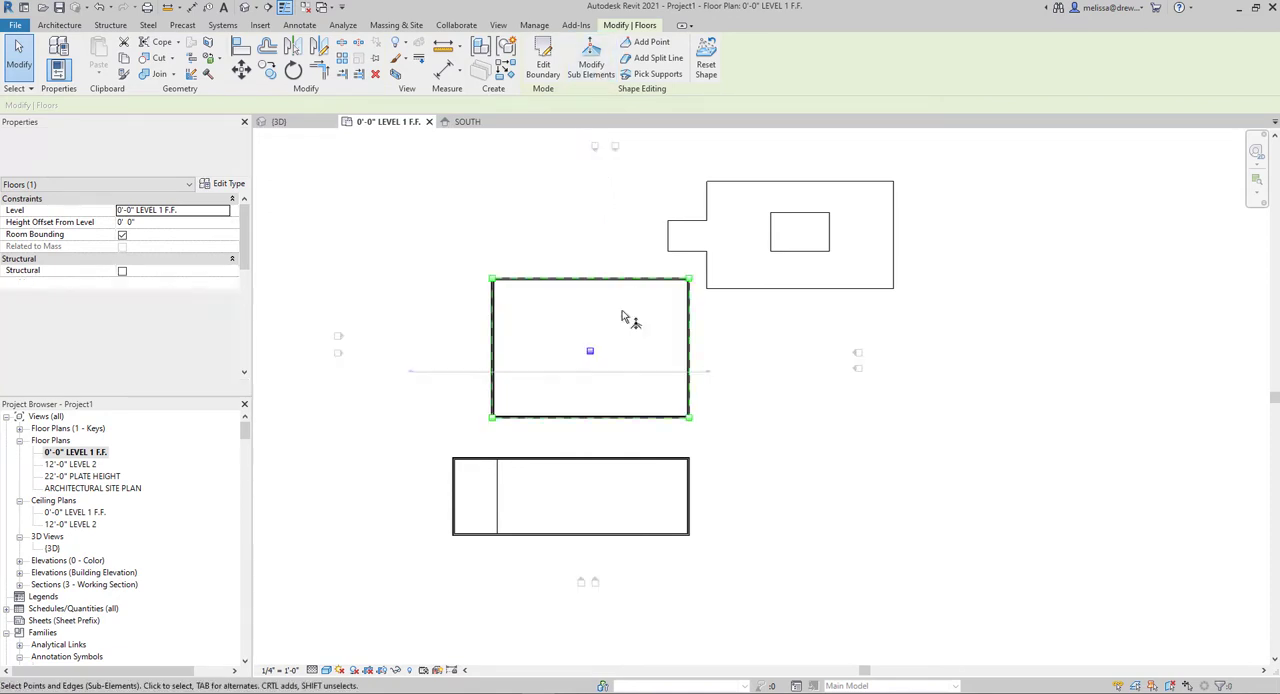
pyautogui.click(604, 352)
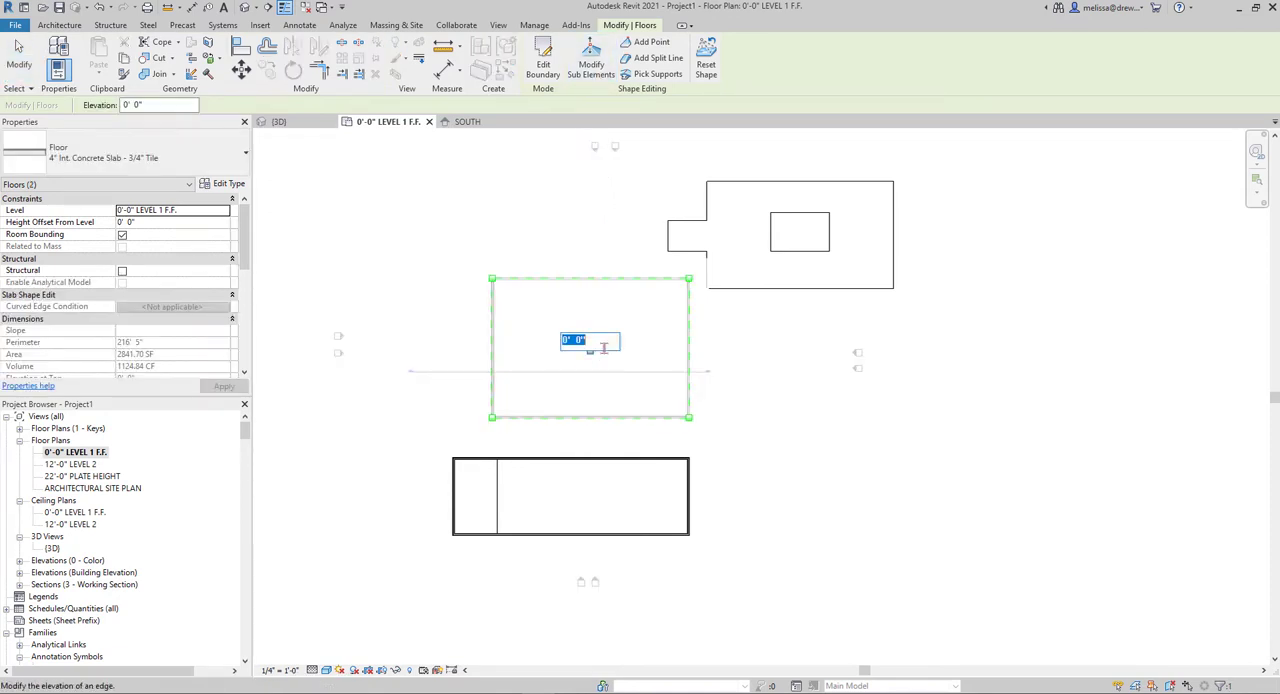
pyautogui.press('BackSpace')
pyautogui.write('-0\' 1"')
pyautogui.press('Return')
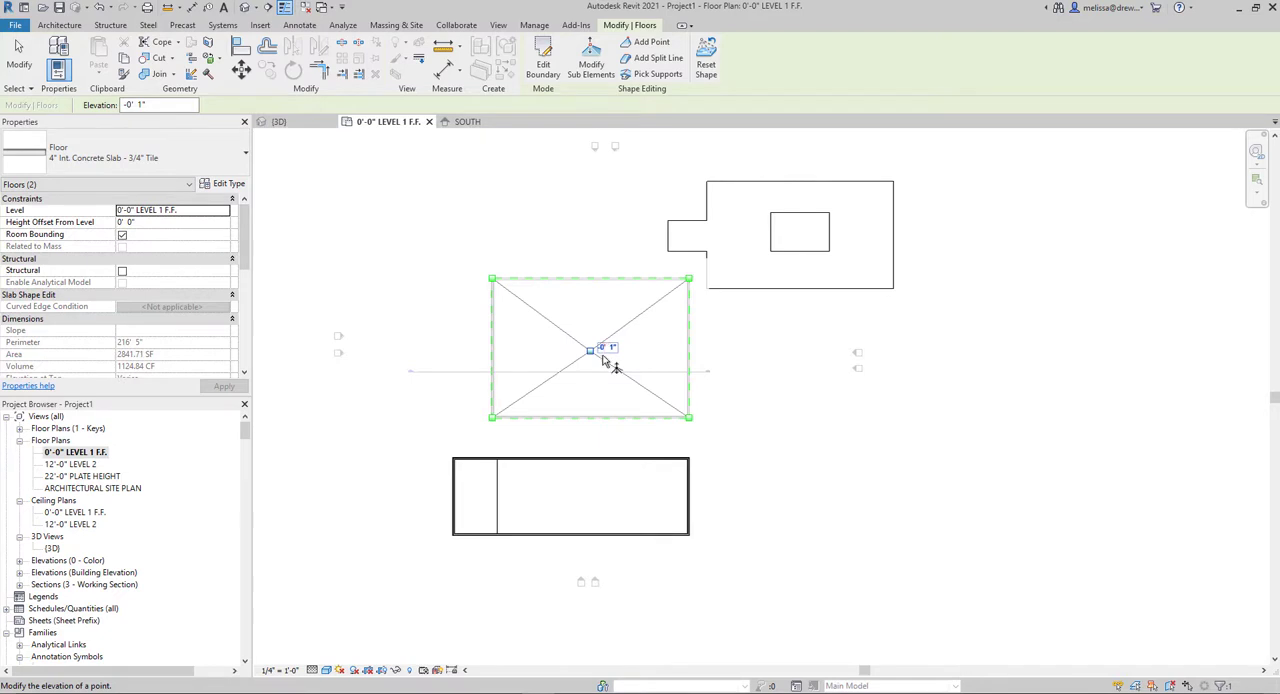
# Examine the slope of the larger floor's slab toward the center point in Section 1, and close the section view
pyautogui.doubleClick(412, 372)
pyautogui.scroll(1, 779, 458)
pyautogui.scroll(1, 660, 436)
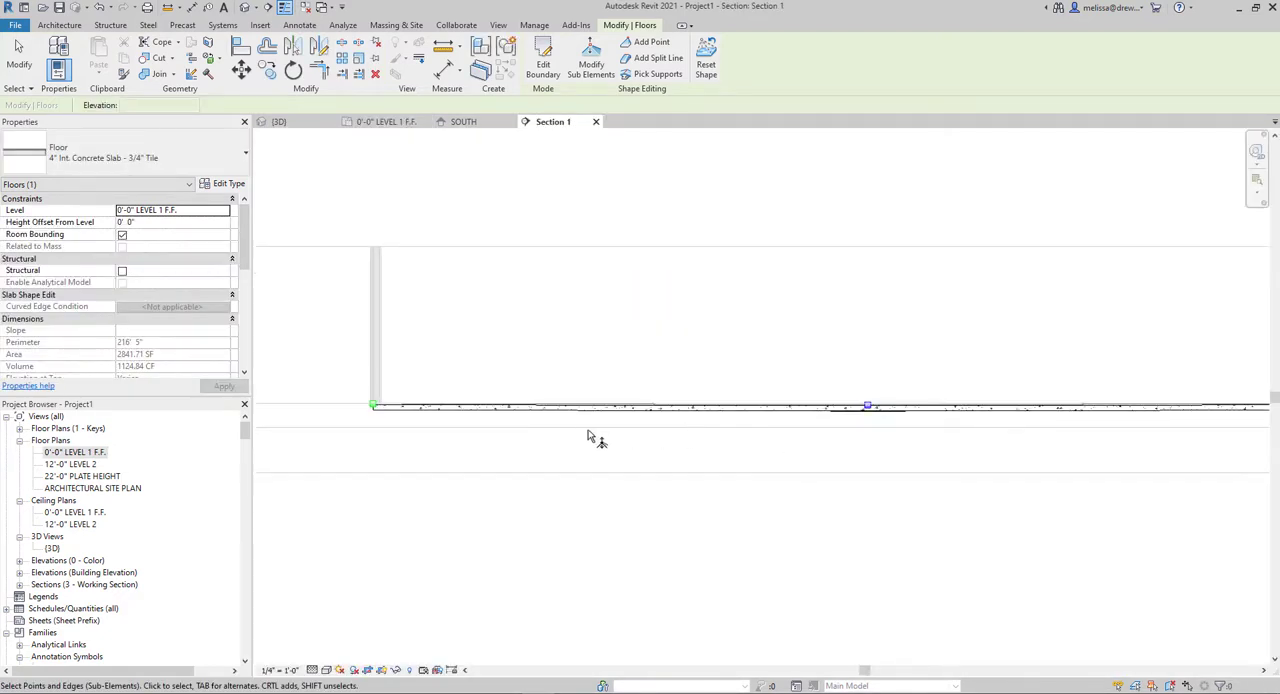
pyautogui.scroll(1, 595, 436)
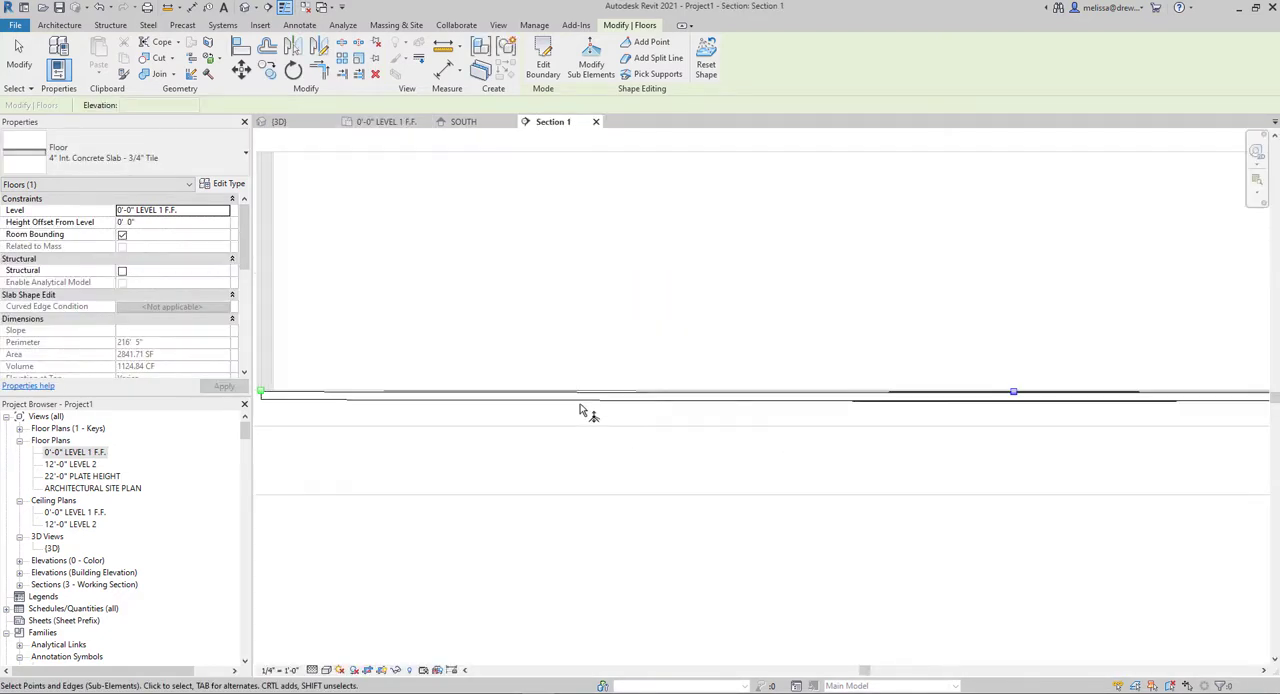
pyautogui.click(597, 122)
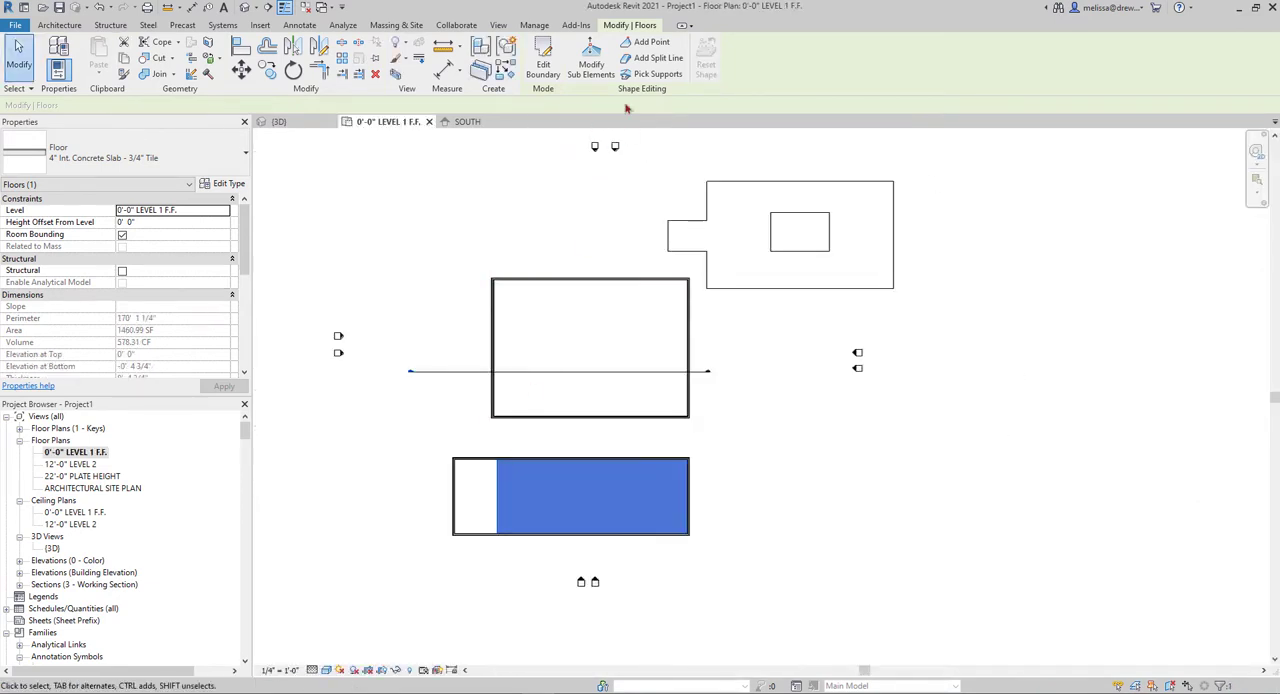
# Edit the smaller floor's boundary and set its span direction along the left boundary edge
pyautogui.click(543, 66)
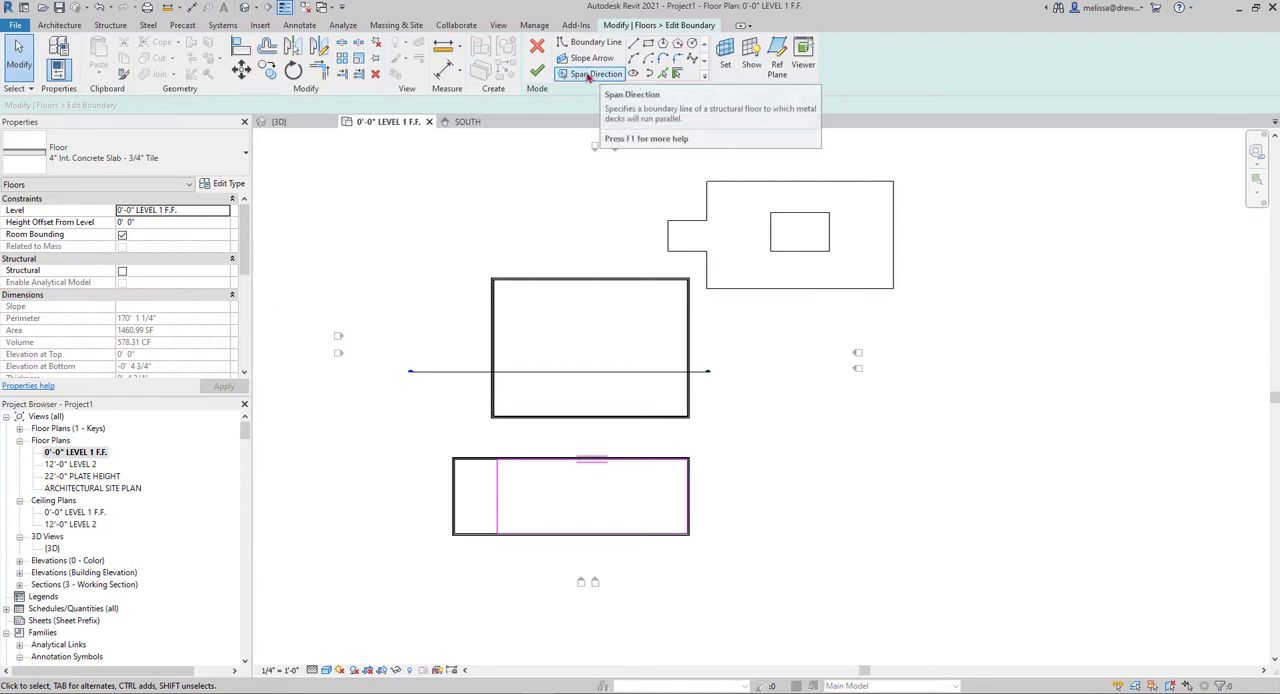
pyautogui.click(594, 76)
pyautogui.click(497, 517)
pyautogui.scroll(5, 505, 510)
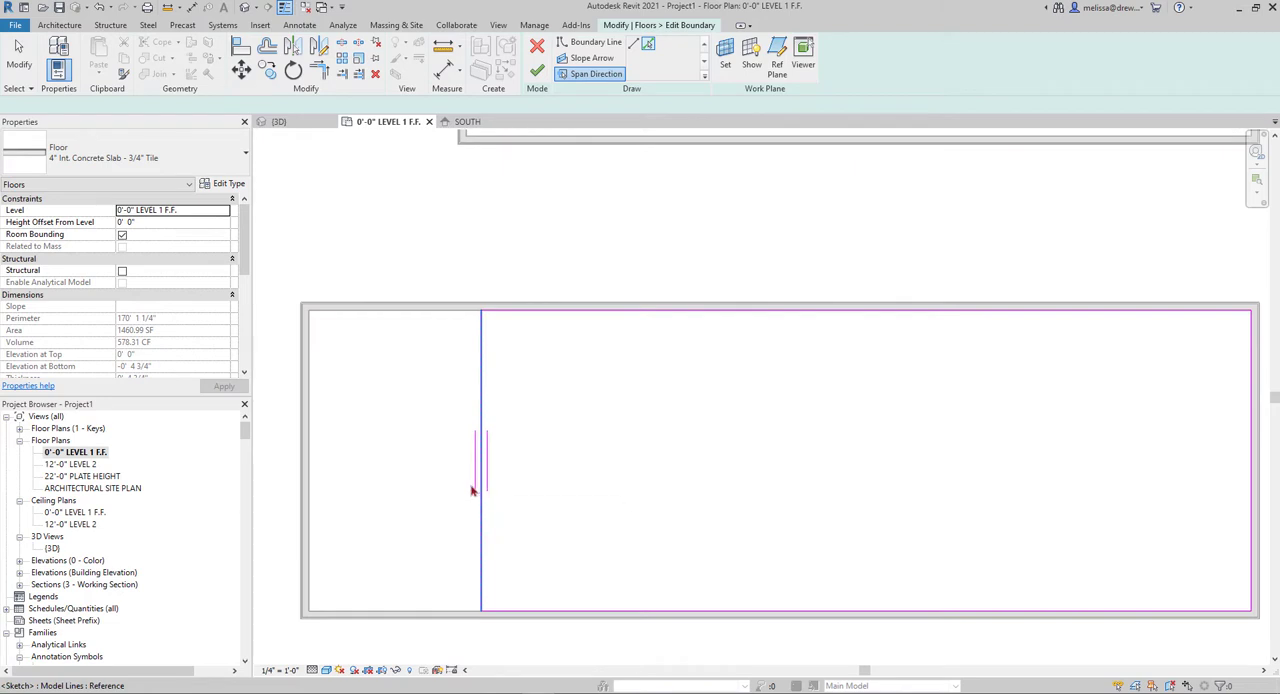
# Draw a slope arrow from the right boundary's midpoint to the left boundary's, set its tail height offset to 0' 6", and finish the floor boundary
pyautogui.scroll(-4, 578, 418)
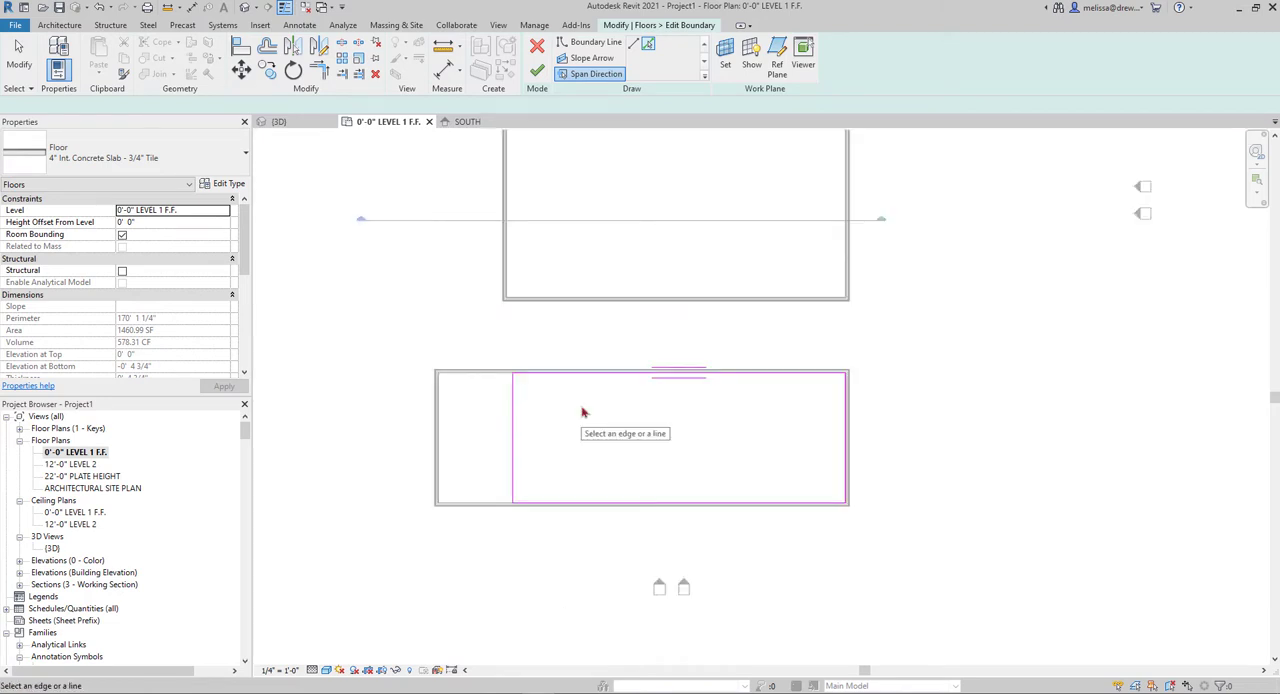
pyautogui.click(588, 58)
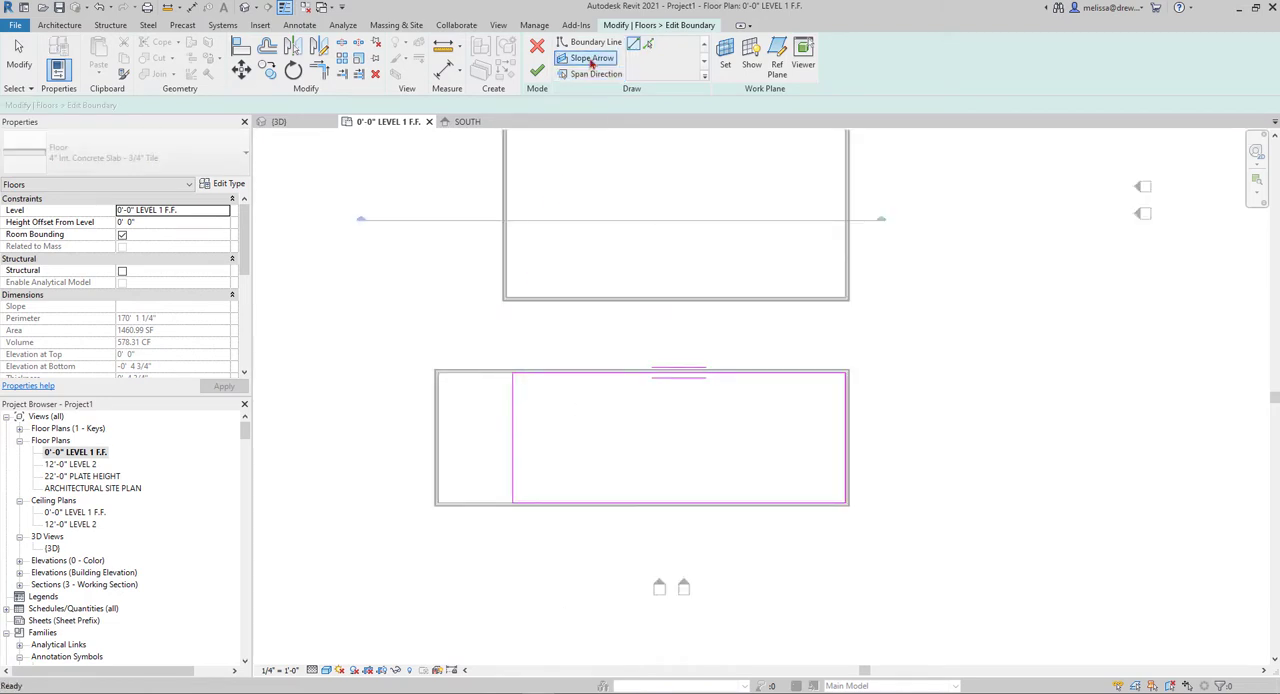
pyautogui.click(846, 437)
pyautogui.click(512, 437)
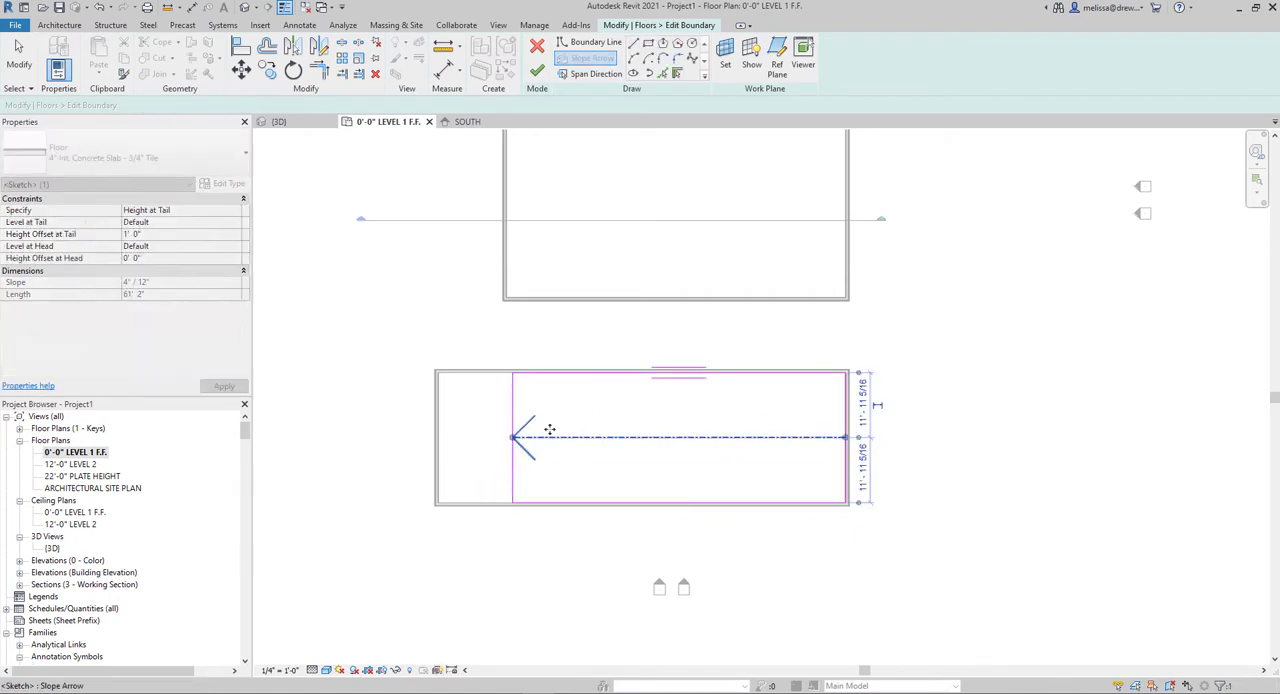
pyautogui.press('Escape')
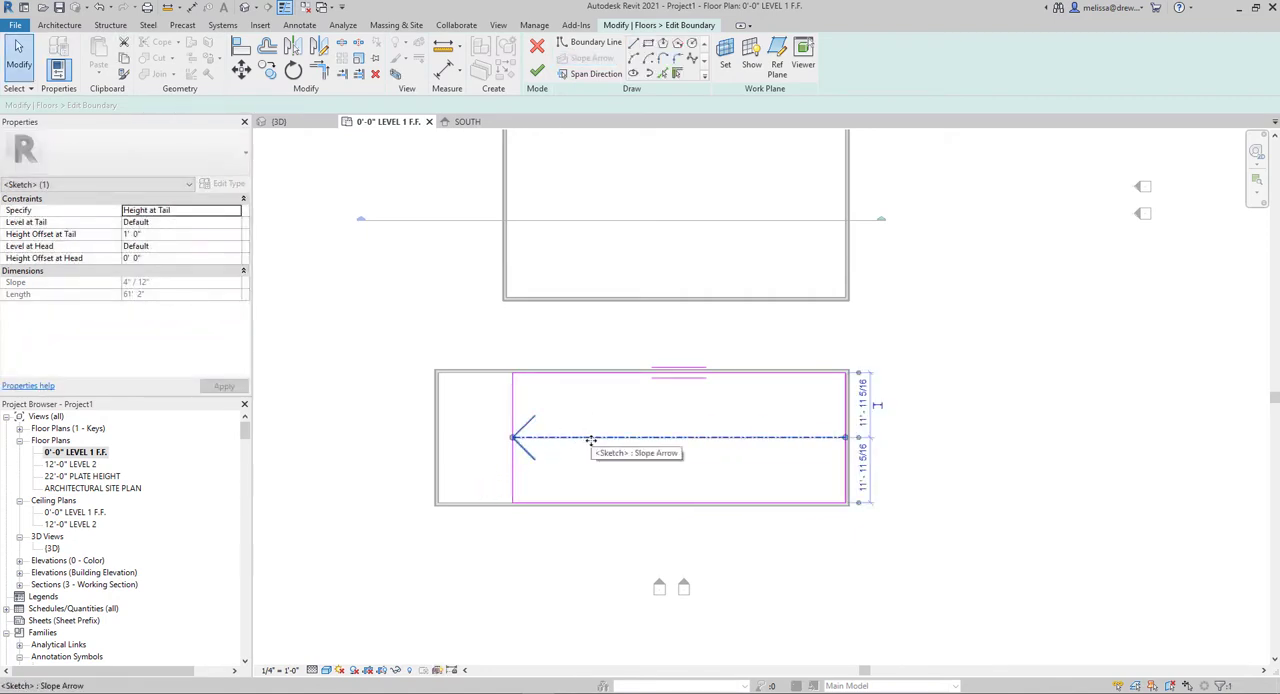
pyautogui.click(151, 234)
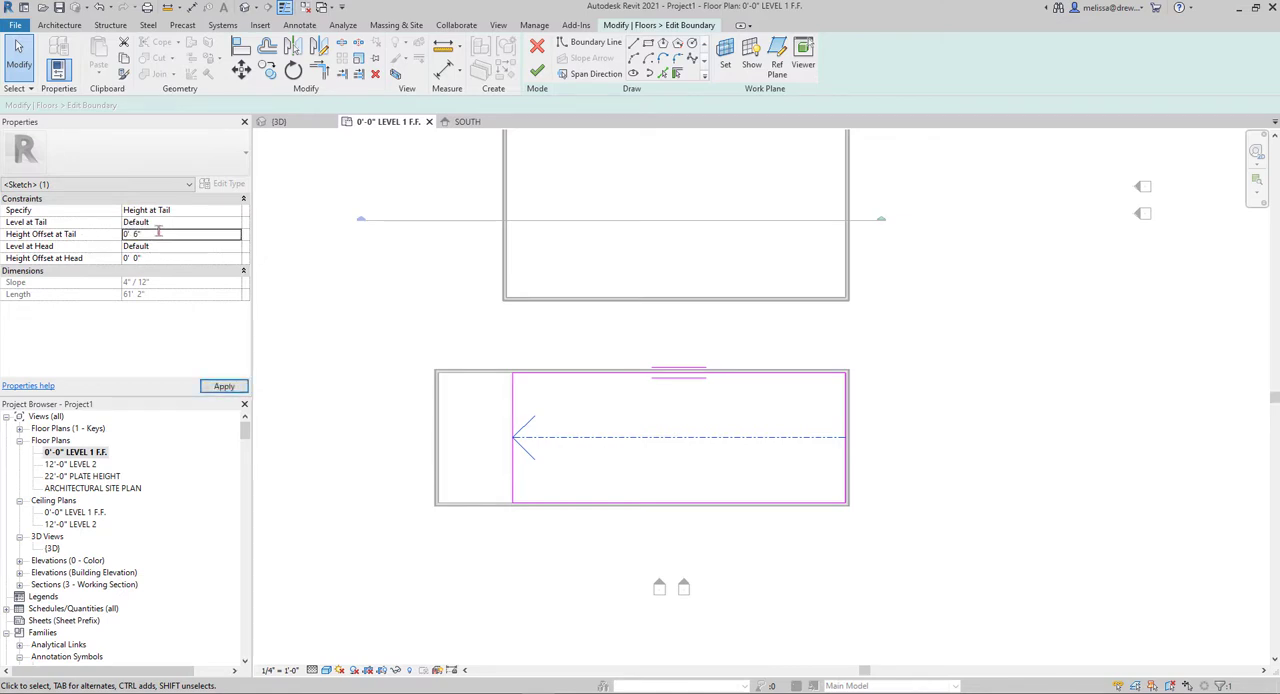
pyautogui.click(537, 71)
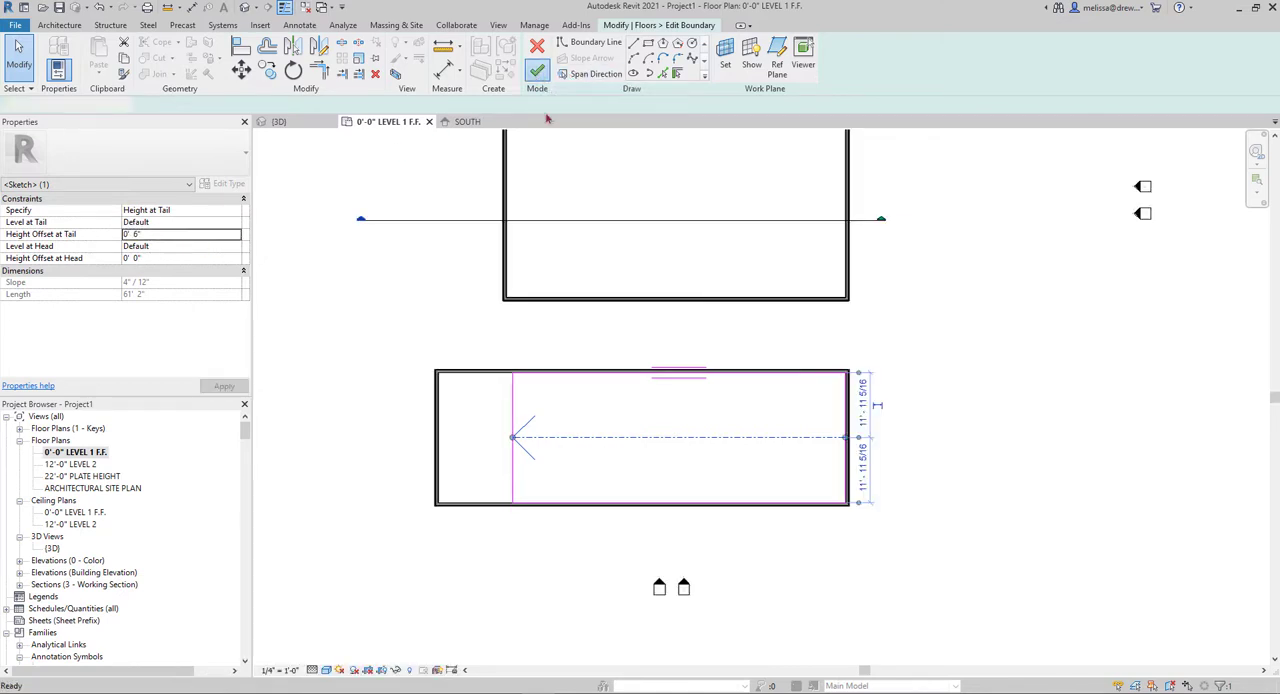
# Move the section line across the smaller floor, examine the floor's slope in Section 1, and close the section view
pyautogui.moveTo(491, 220); pyautogui.dragTo(519, 441)
pyautogui.click(366, 488)
pyautogui.doubleClick(383, 442)
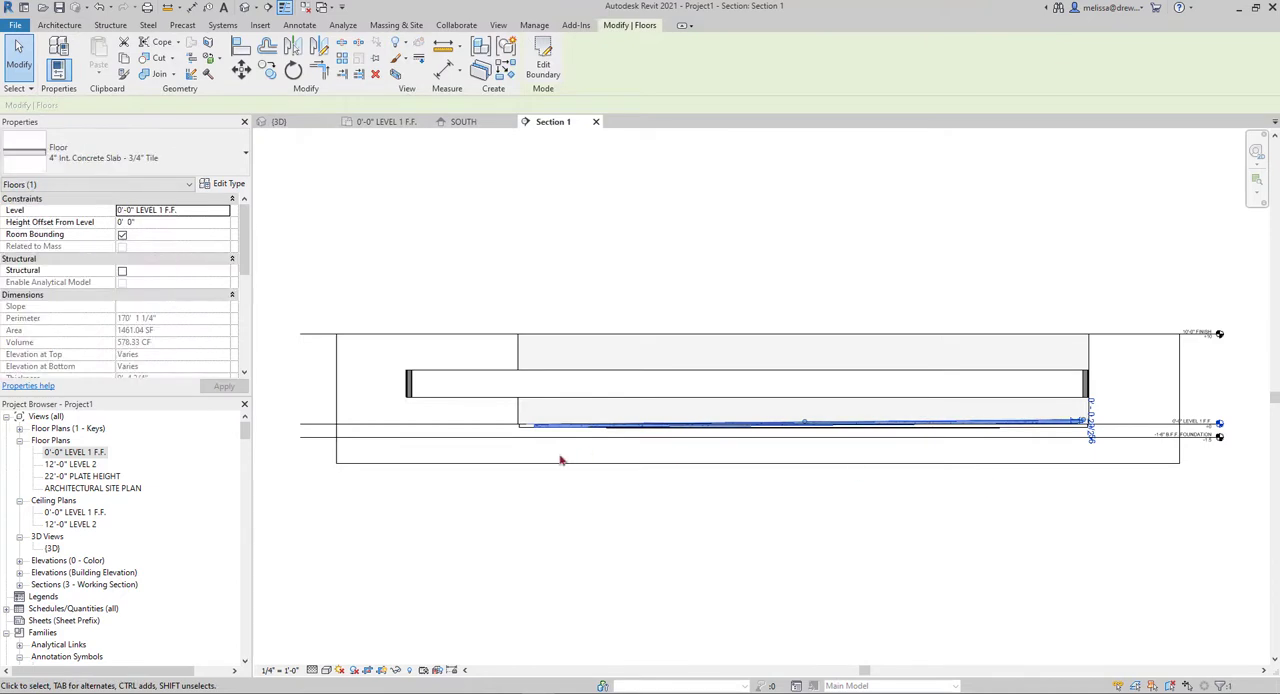
pyautogui.click(596, 122)
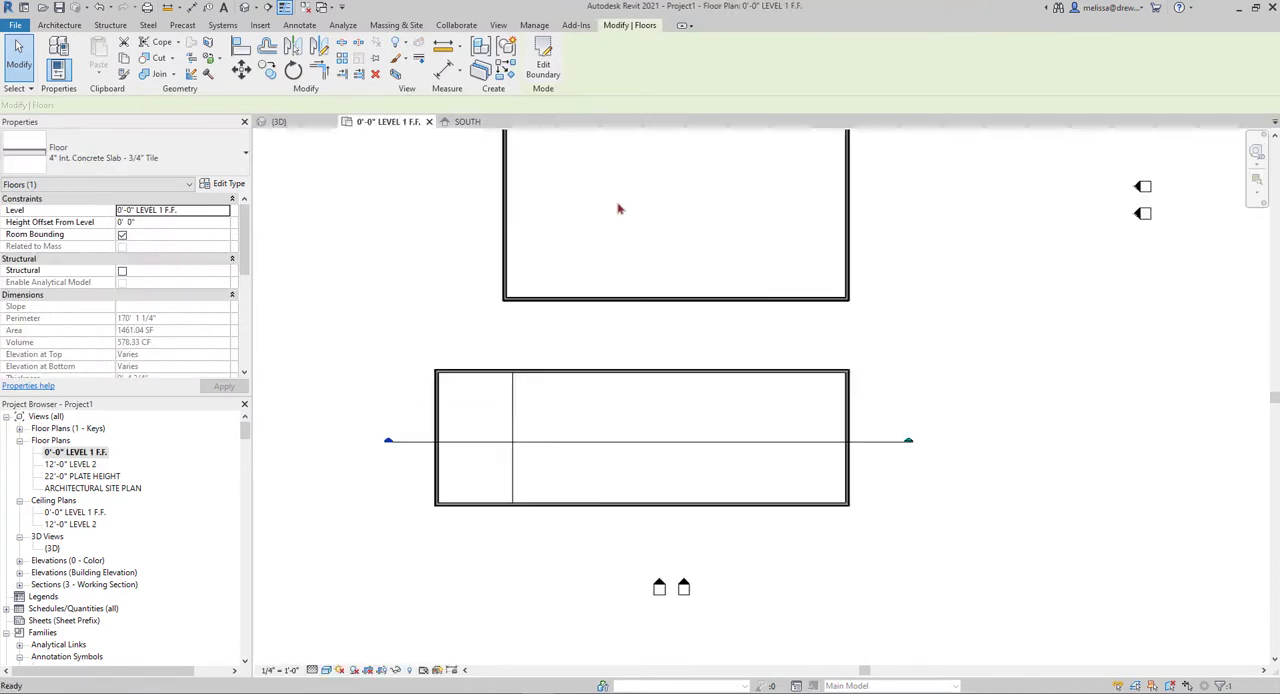
# Place a Spot Slope annotation on the smaller floor, above the section line, and end the command
pyautogui.click(300, 25)
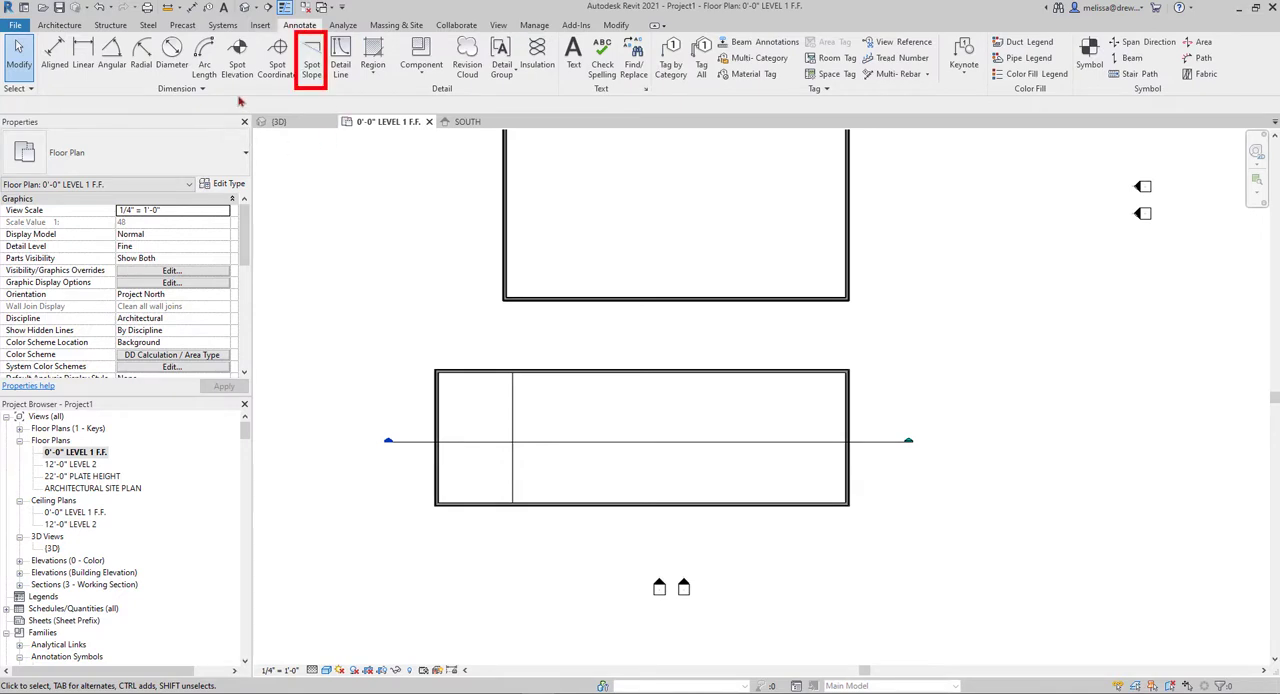
pyautogui.click(313, 65)
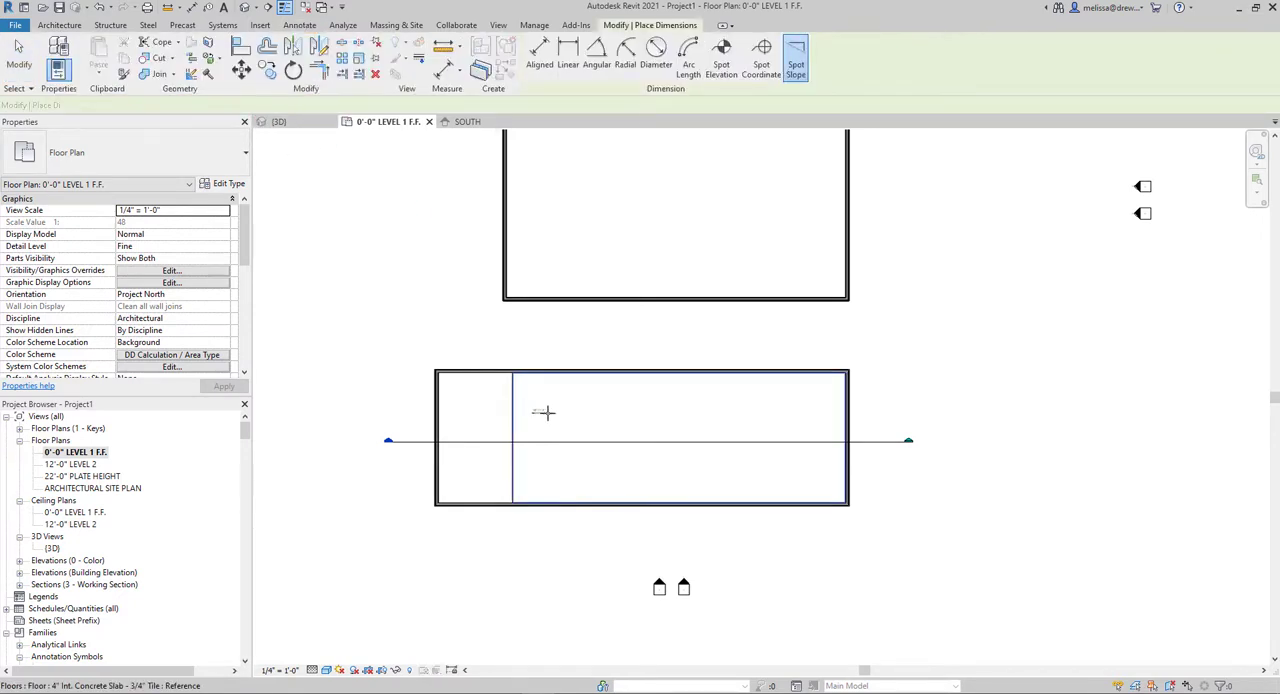
pyautogui.scroll(5, 614, 414)
pyautogui.scroll(-4, 649, 404)
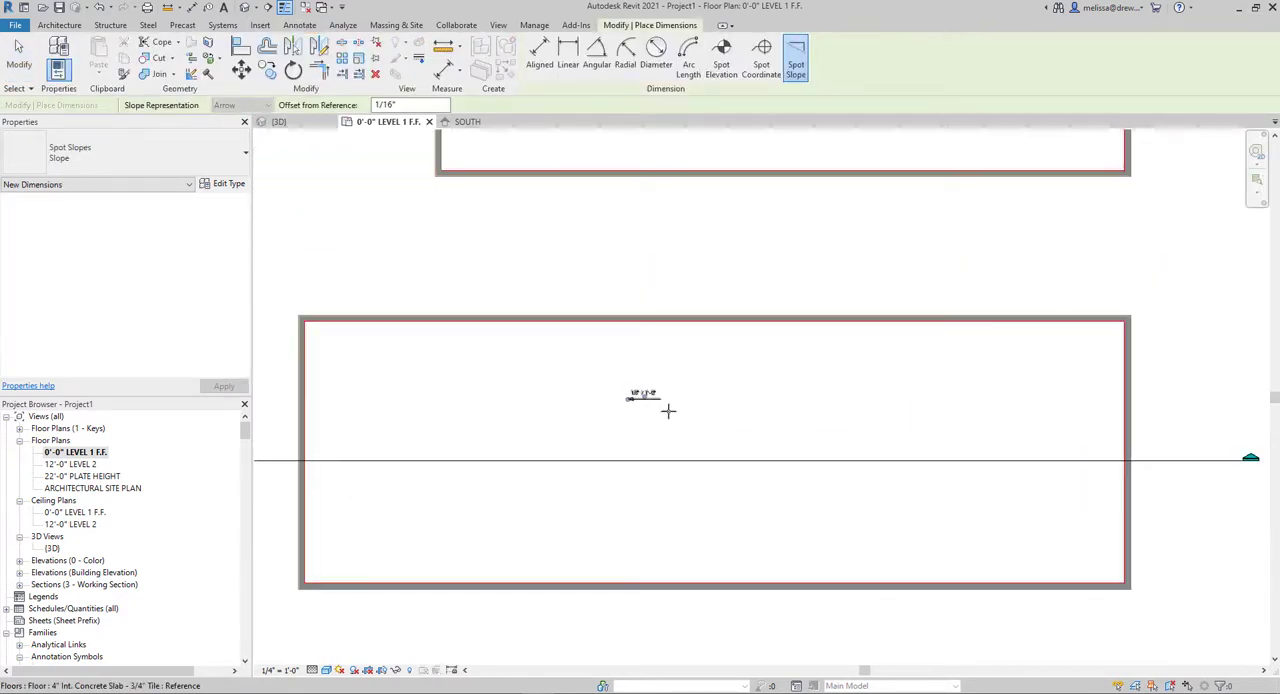
pyautogui.press('Escape')
pyautogui.press('Escape')
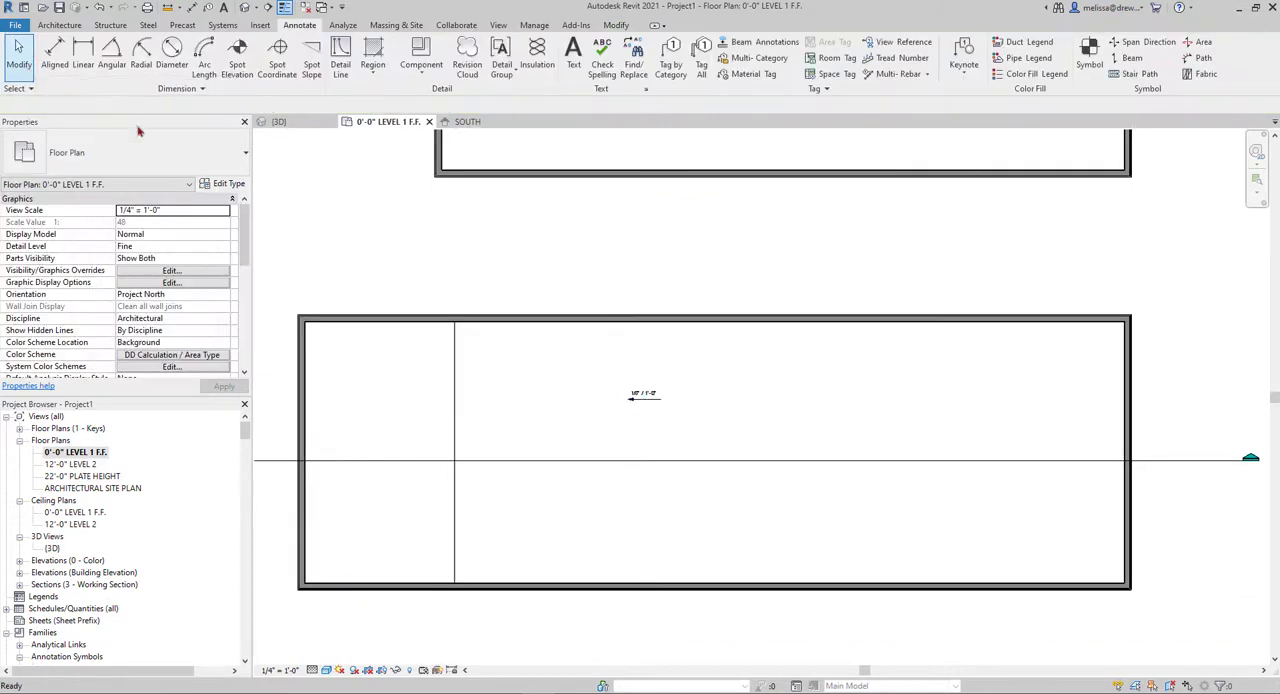